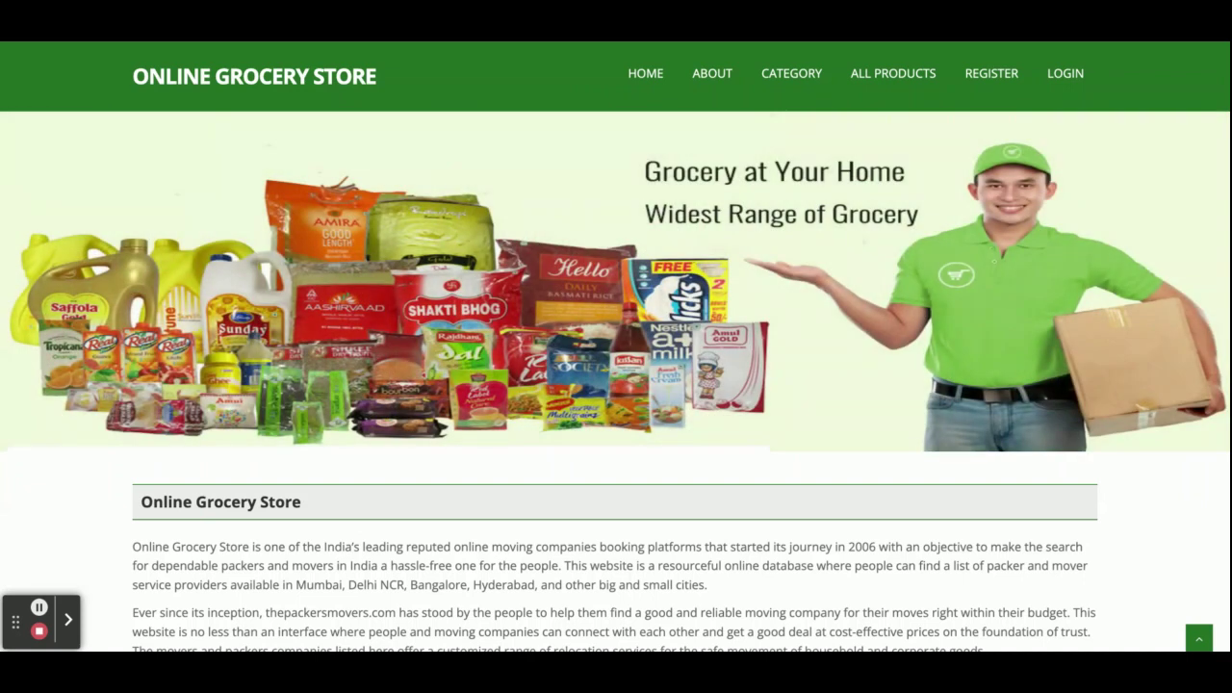
# - Scroll up and down the store's home page to look it over
pyautogui.scroll(-10, 616, 385)
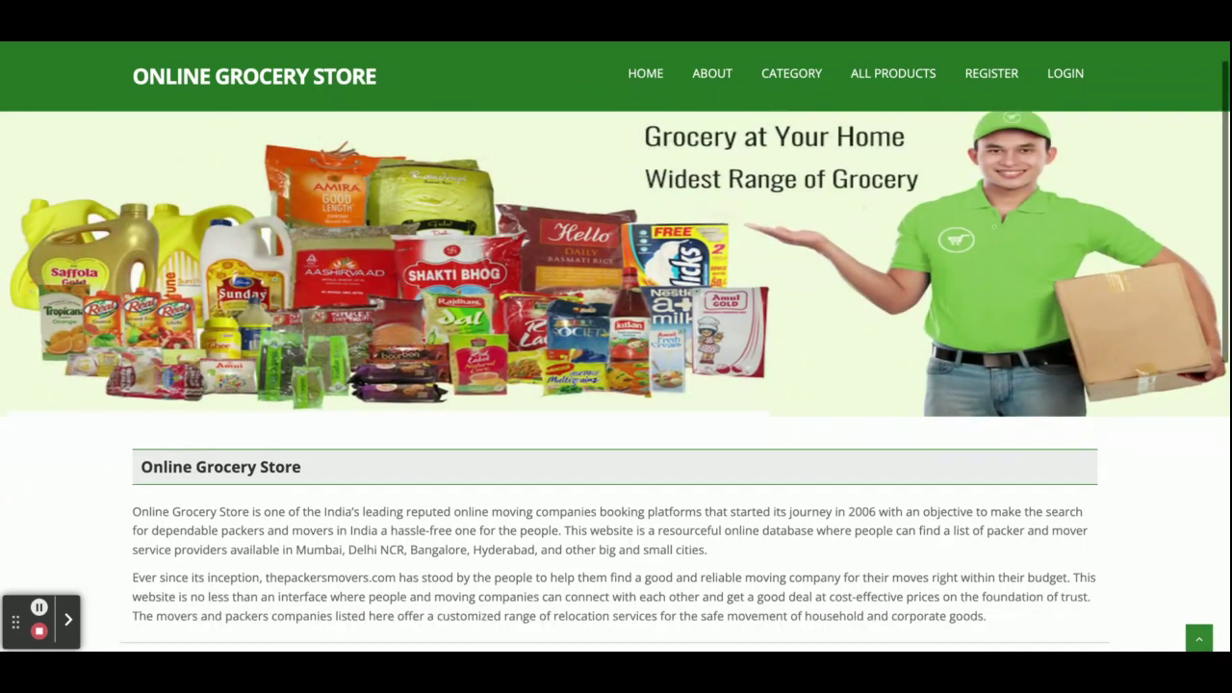
pyautogui.press('Home')
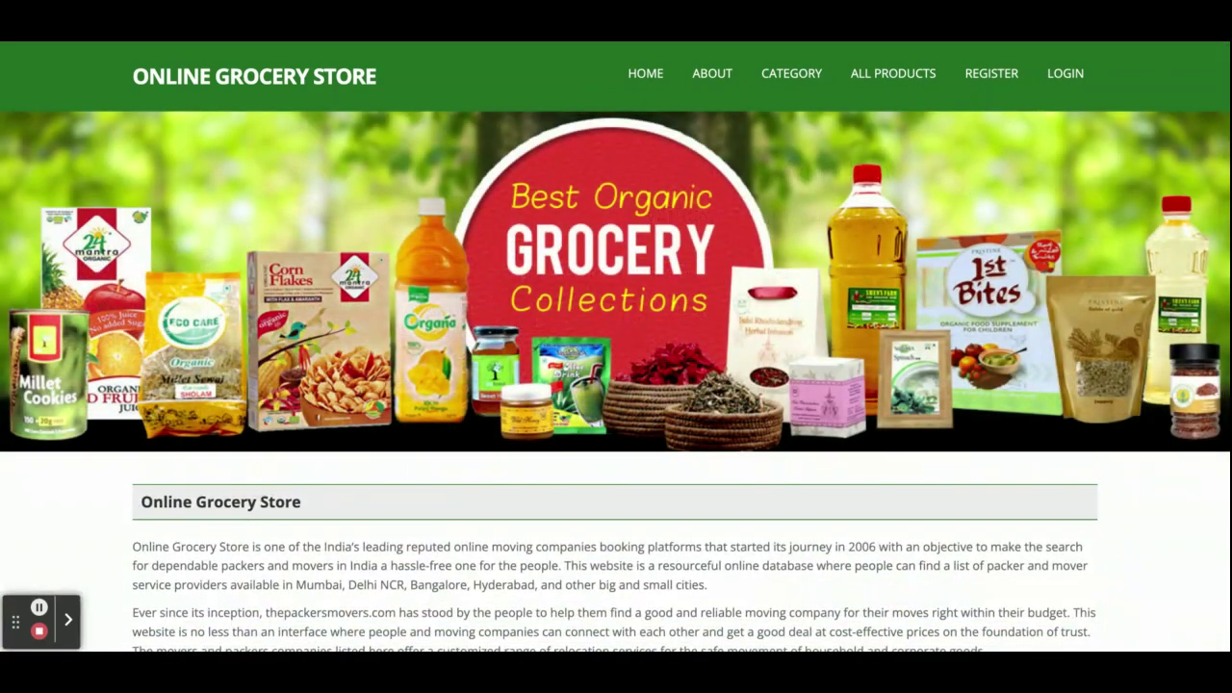
pyautogui.scroll(-10, 617, 385)
pyautogui.scroll(-7, 617, 385)
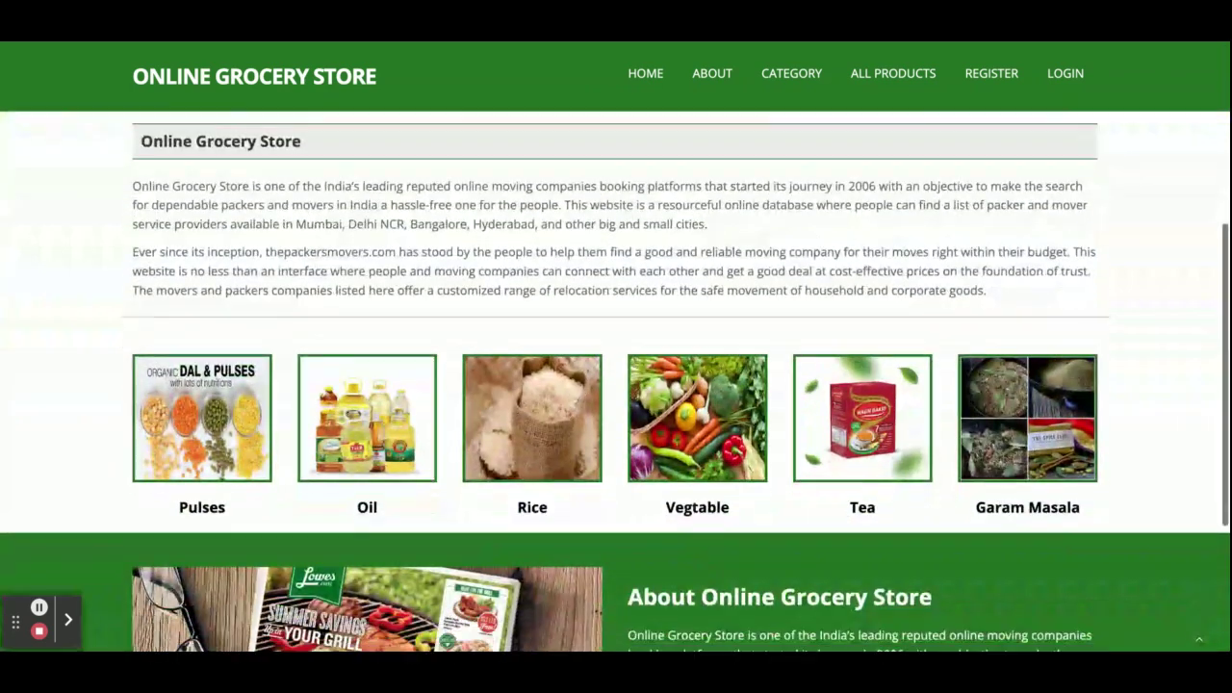
pyautogui.scroll(7, 616, 385)
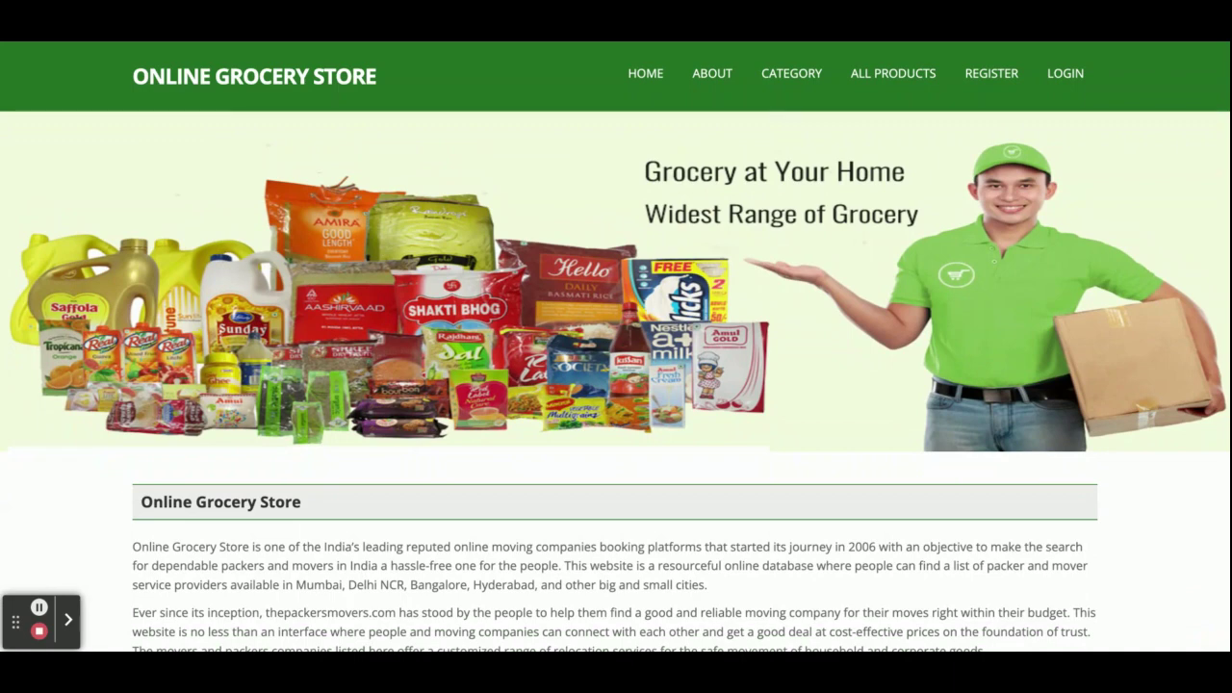
pyautogui.scroll(-7, 616, 386)
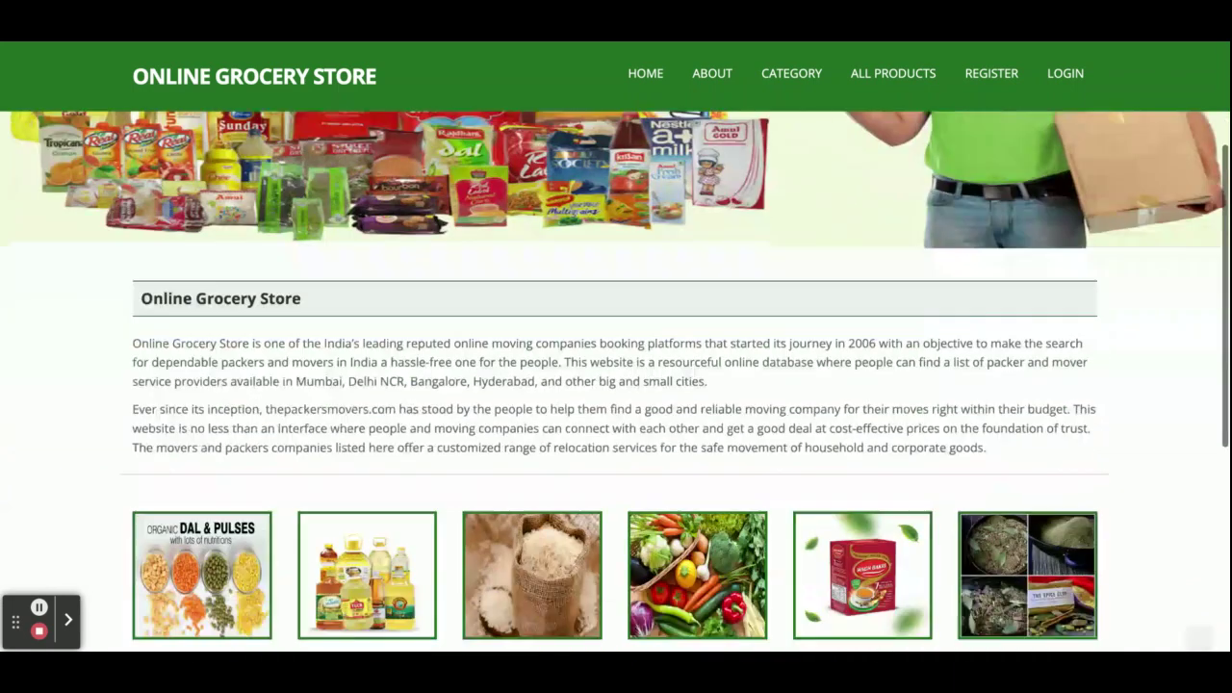
pyautogui.scroll(5, 616, 385)
pyautogui.scroll(2, 616, 385)
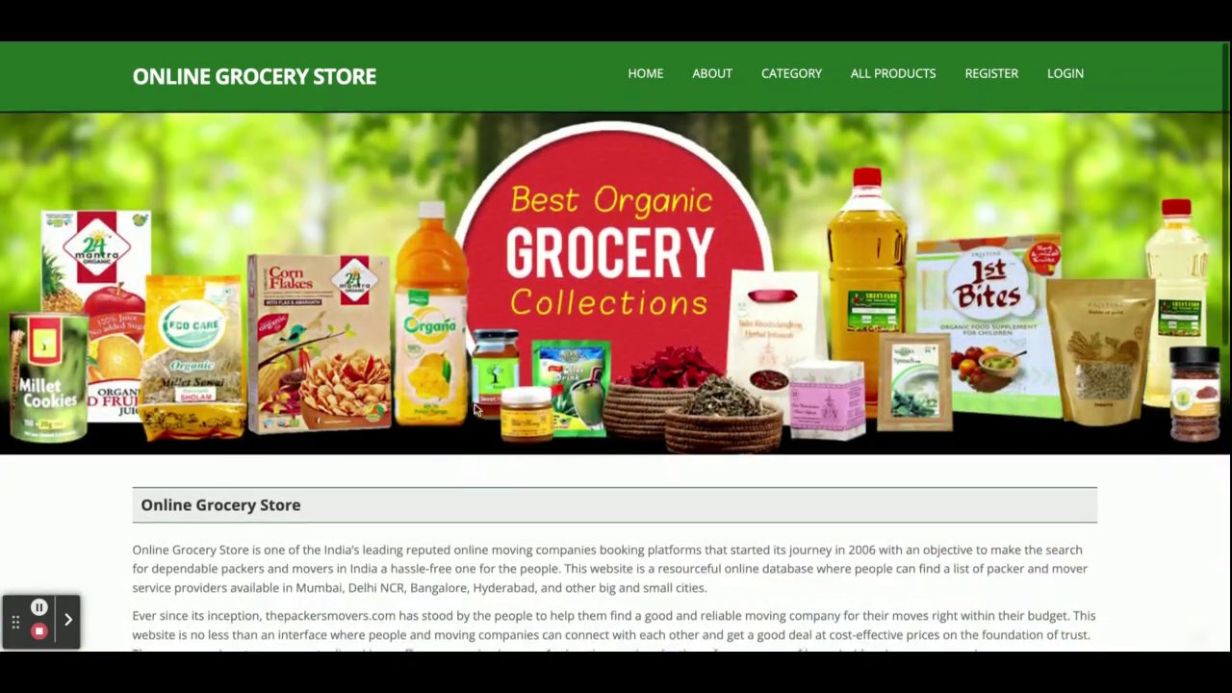
pyautogui.scroll(-2, 479, 377)
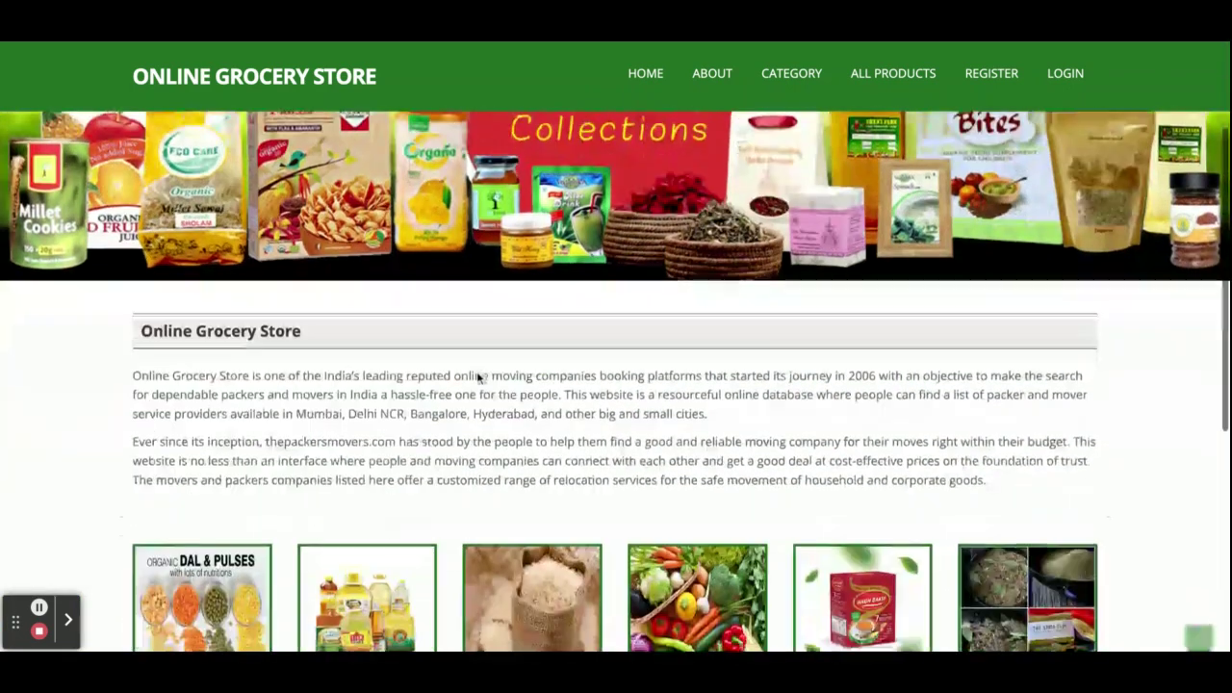
pyautogui.scroll(-2, 393, 443)
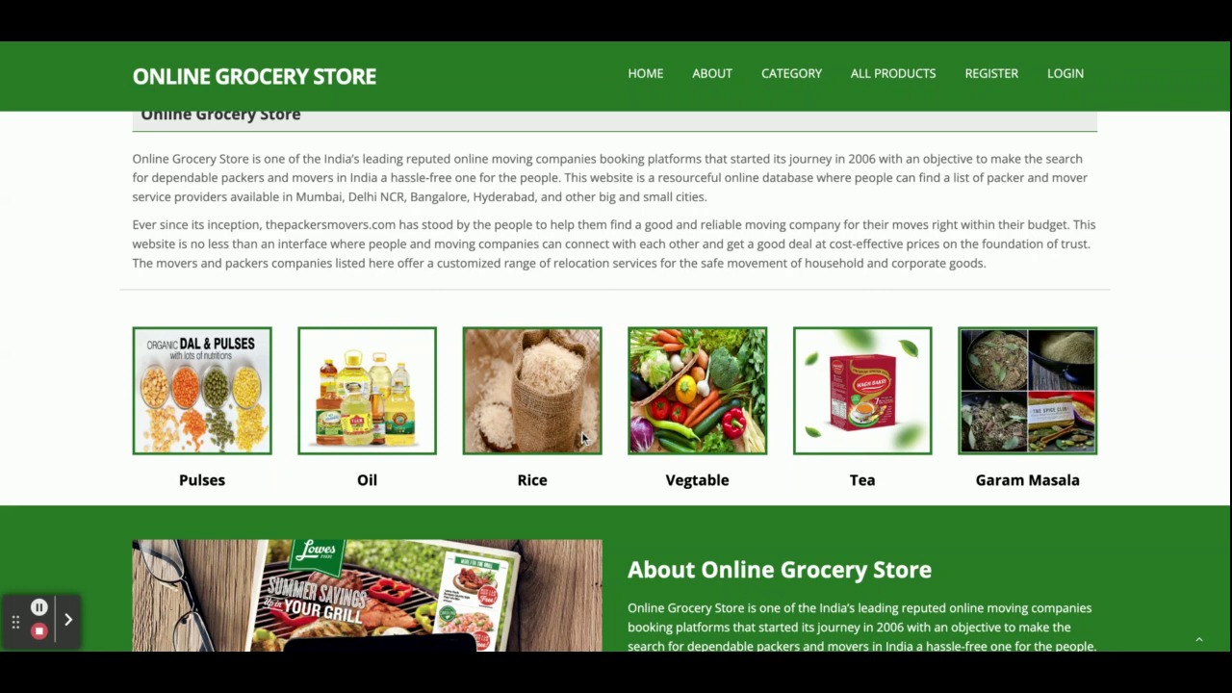
pyautogui.scroll(-3, 504, 414)
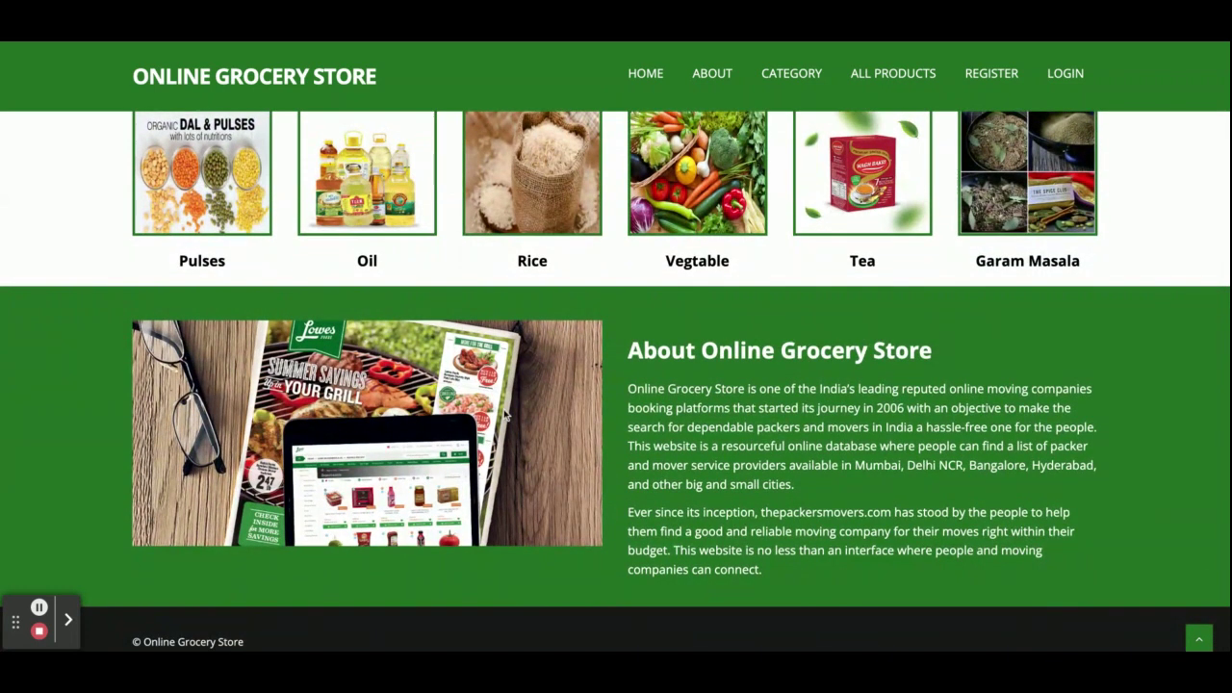
pyautogui.scroll(2, 724, 413)
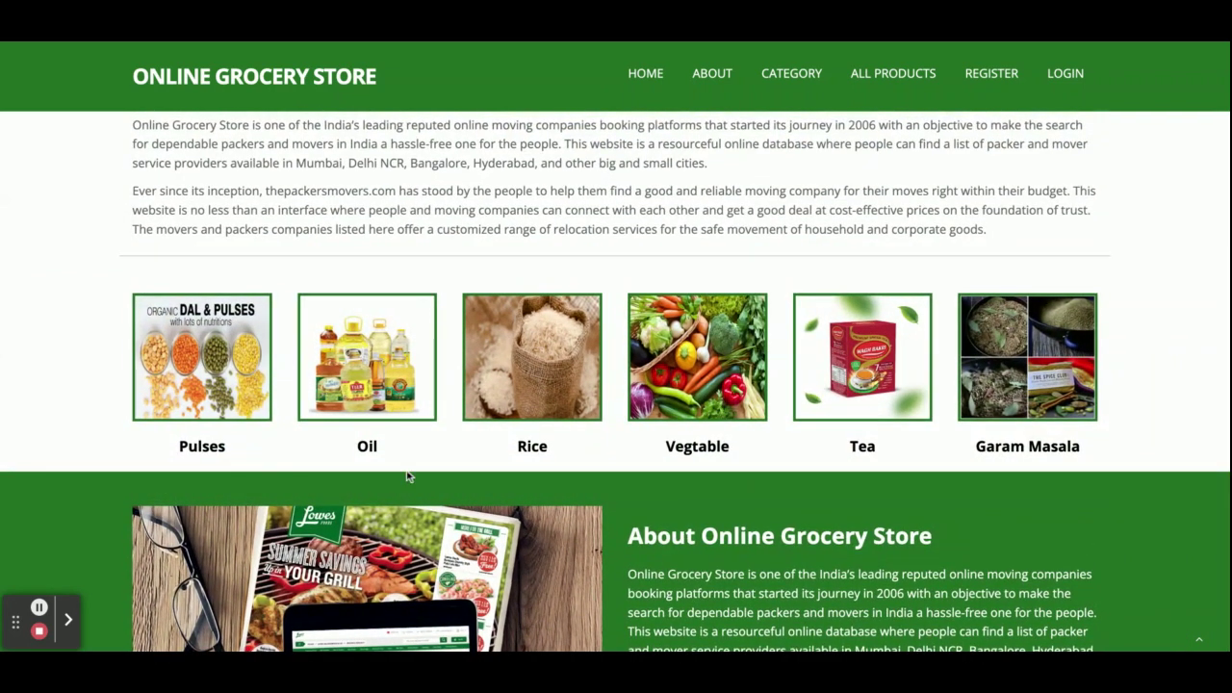
# - Open the Pulses category's product listing and scroll through it
pyautogui.click(202, 445)
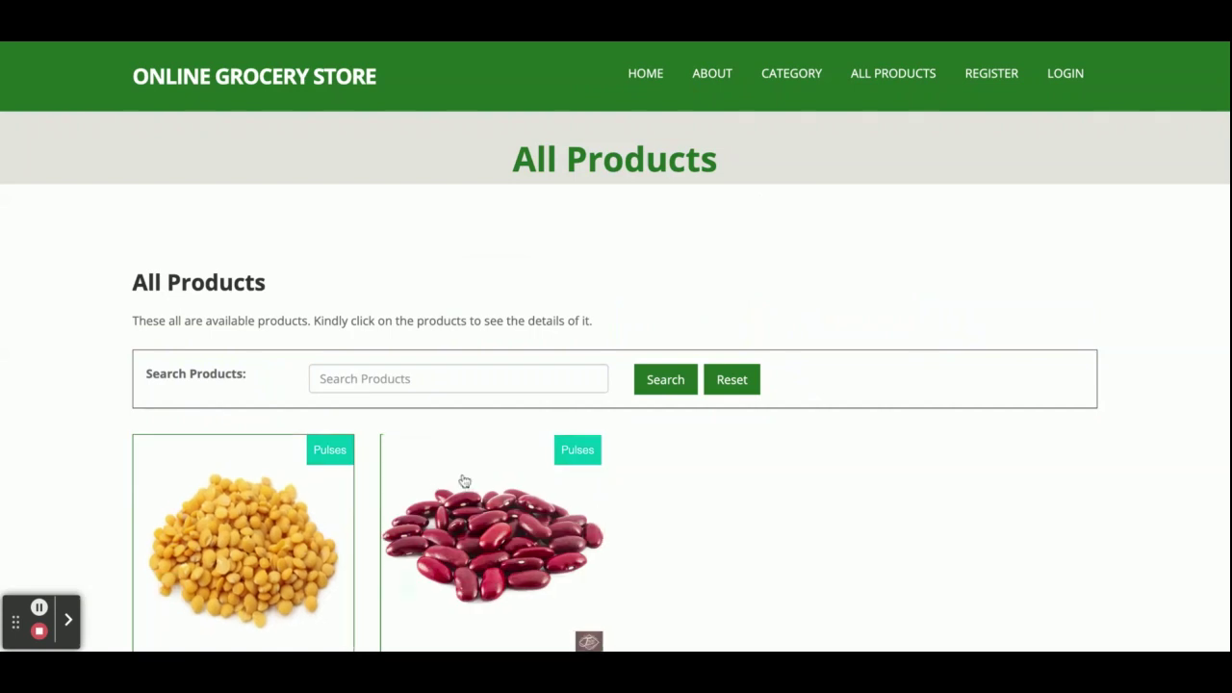
pyautogui.scroll(-2, 464, 480)
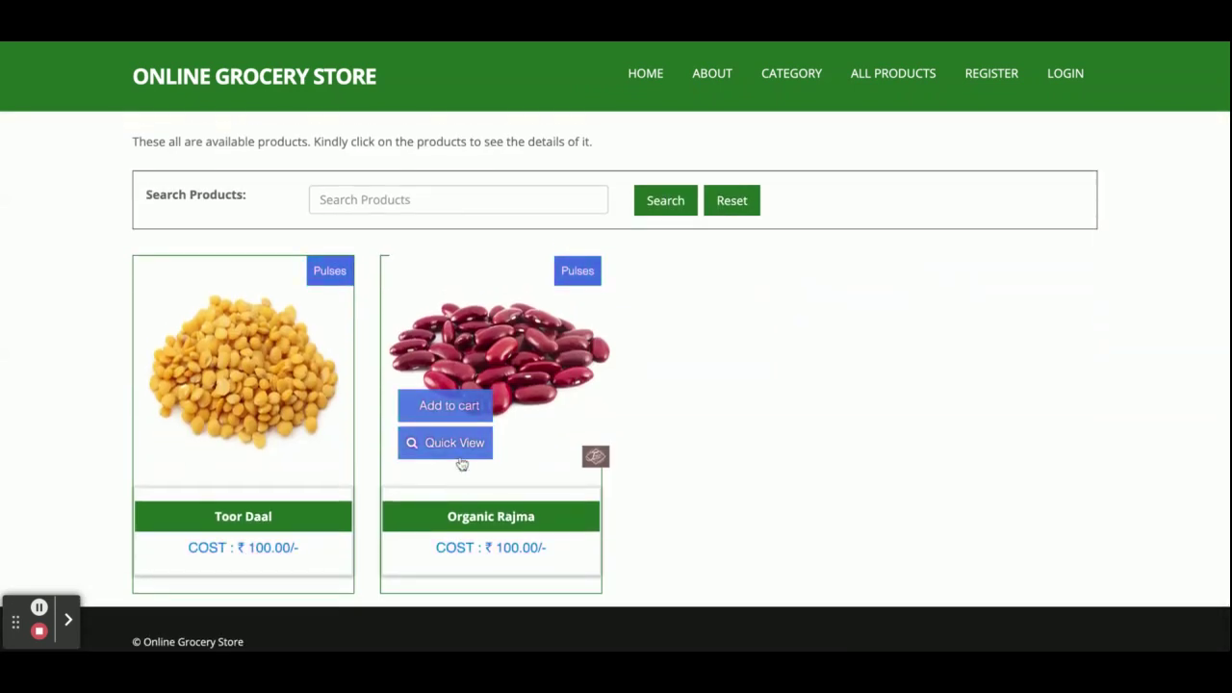
pyautogui.scroll(3, 461, 361)
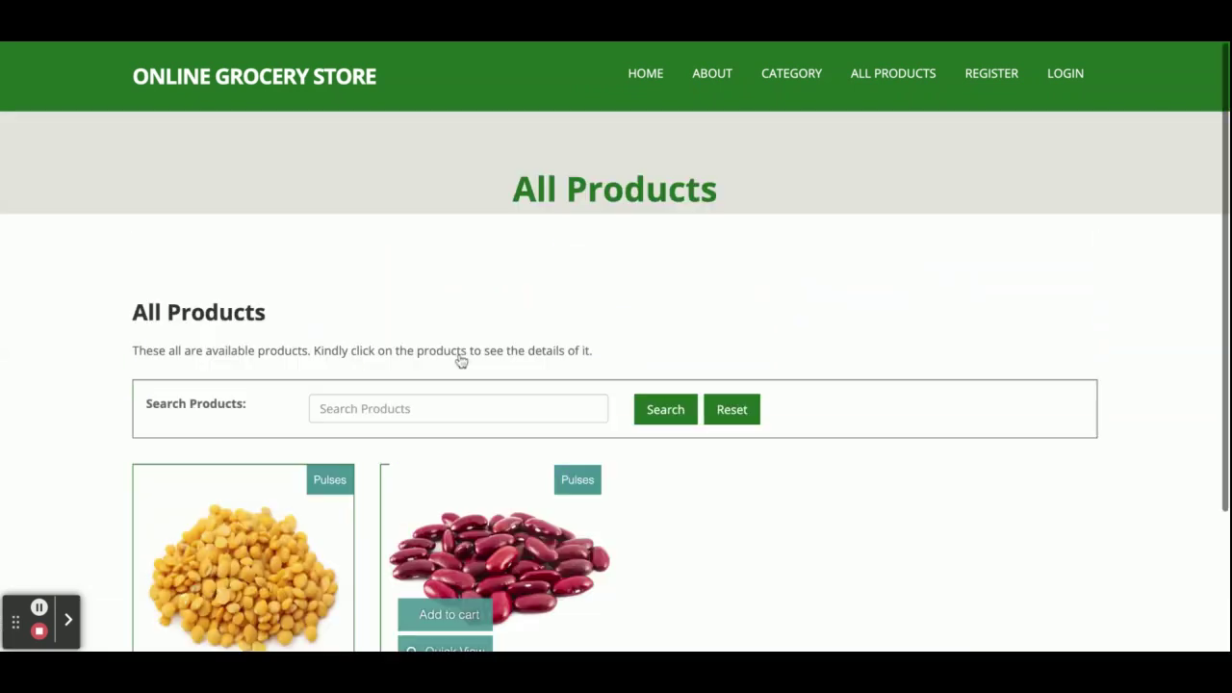
# - Visit the Home and About pages, then bring up the All Category page
pyautogui.click(653, 74)
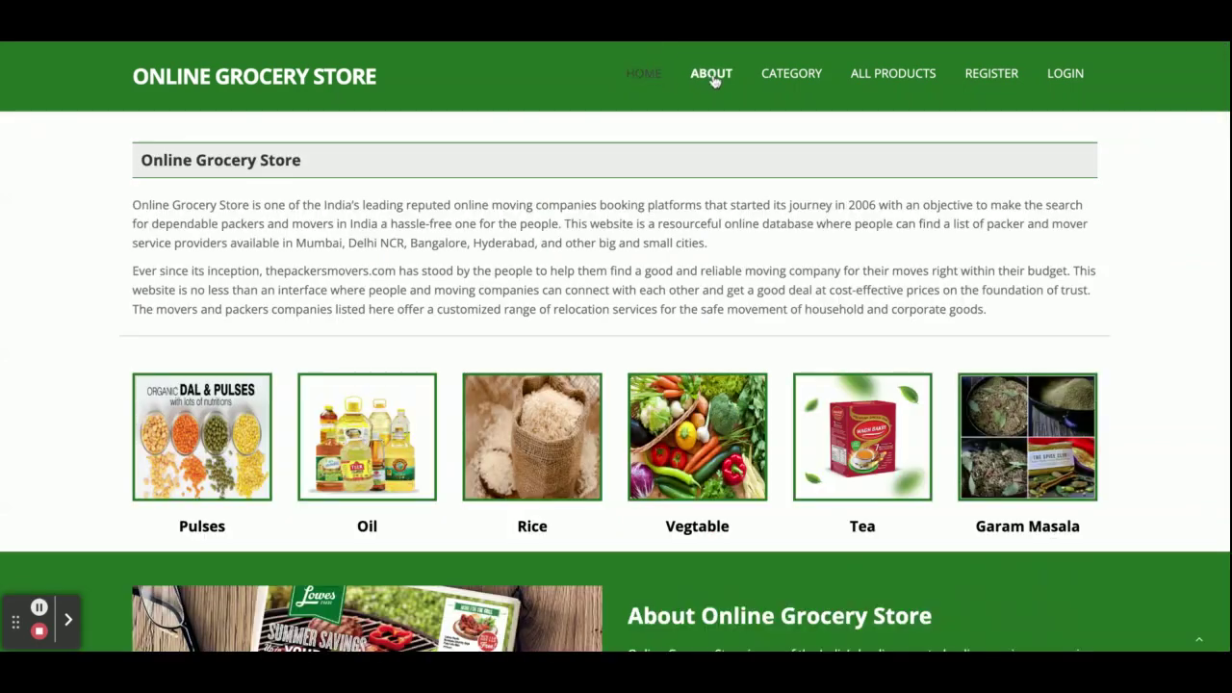
pyautogui.click(709, 76)
pyautogui.scroll(-2, 554, 414)
pyautogui.scroll(3, 554, 414)
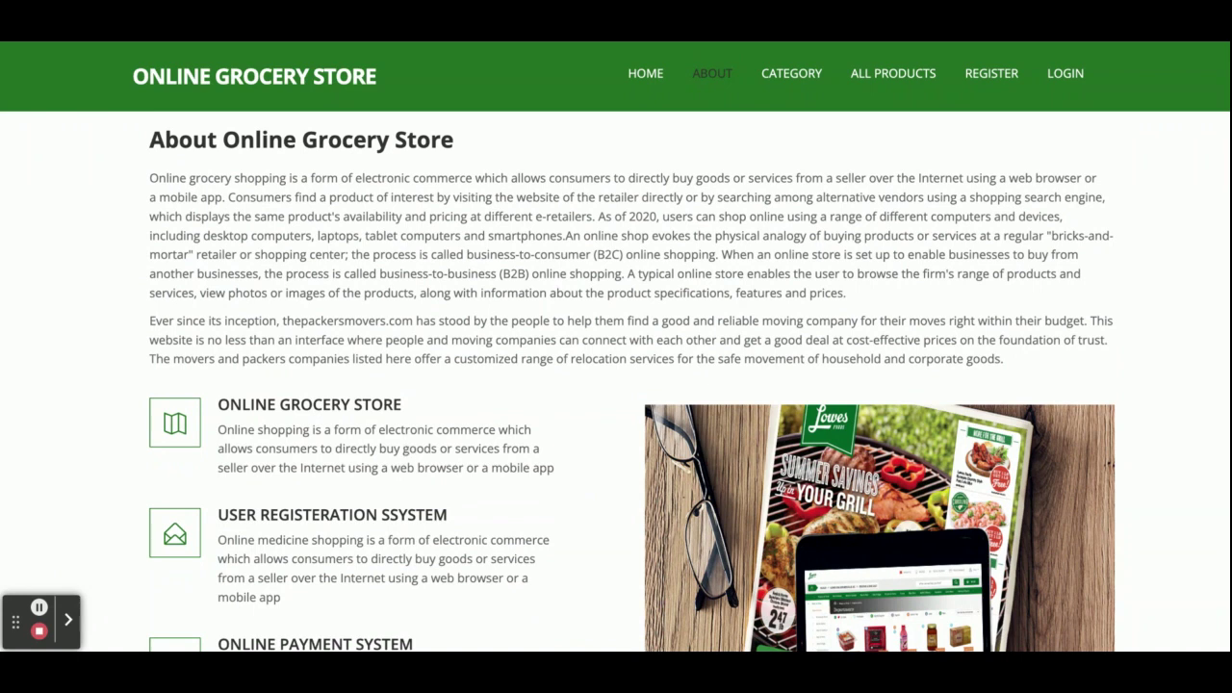
pyautogui.click(780, 84)
pyautogui.scroll(-5, 616, 289)
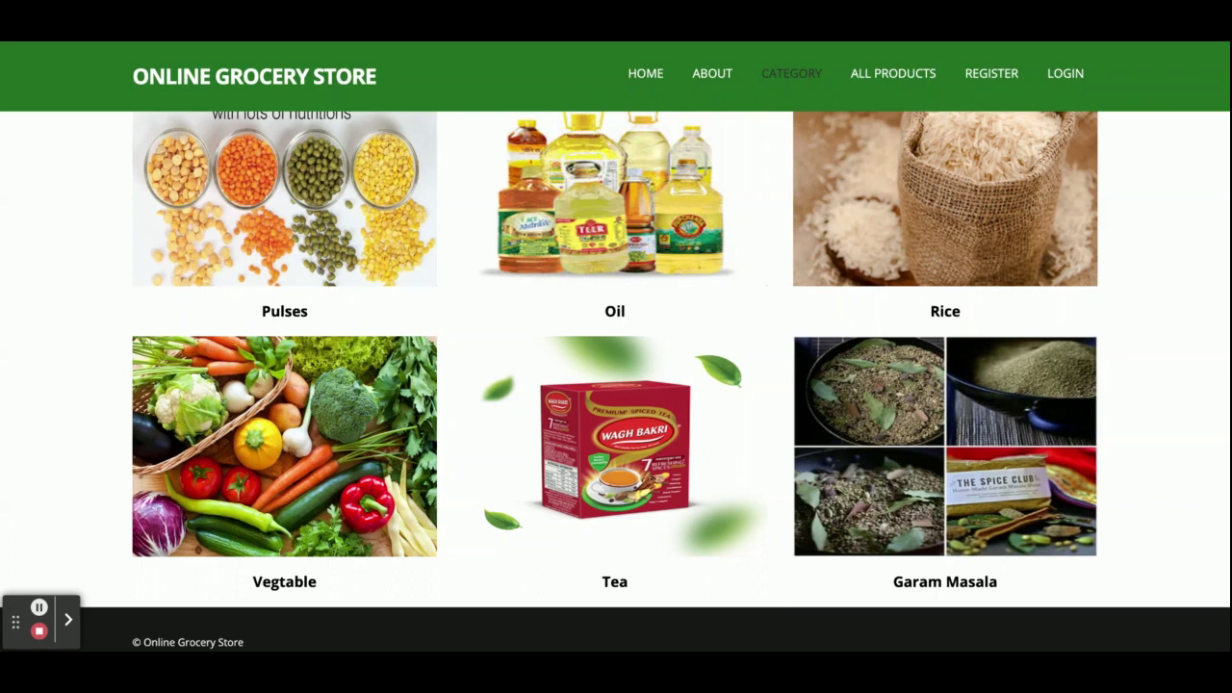
# - Search categories for 'pulse' and open the Pulses result showing its two products
pyautogui.scroll(5, 379, 279)
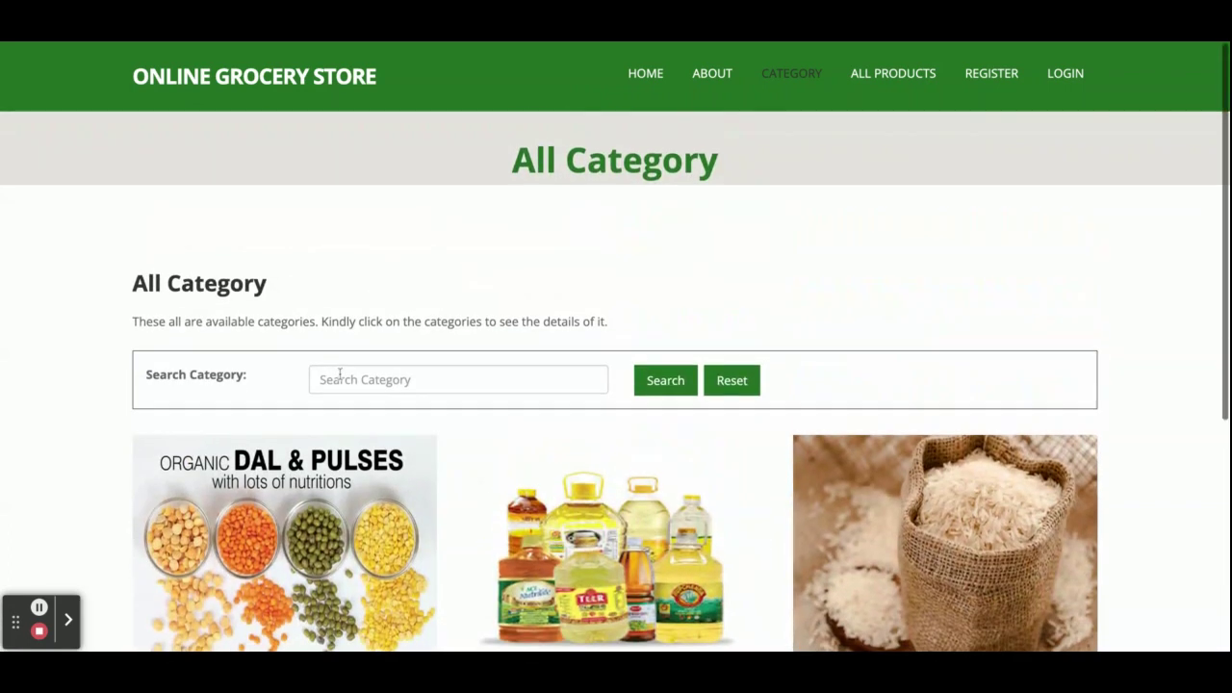
pyautogui.click(357, 379)
pyautogui.scroll(-2, 357, 379)
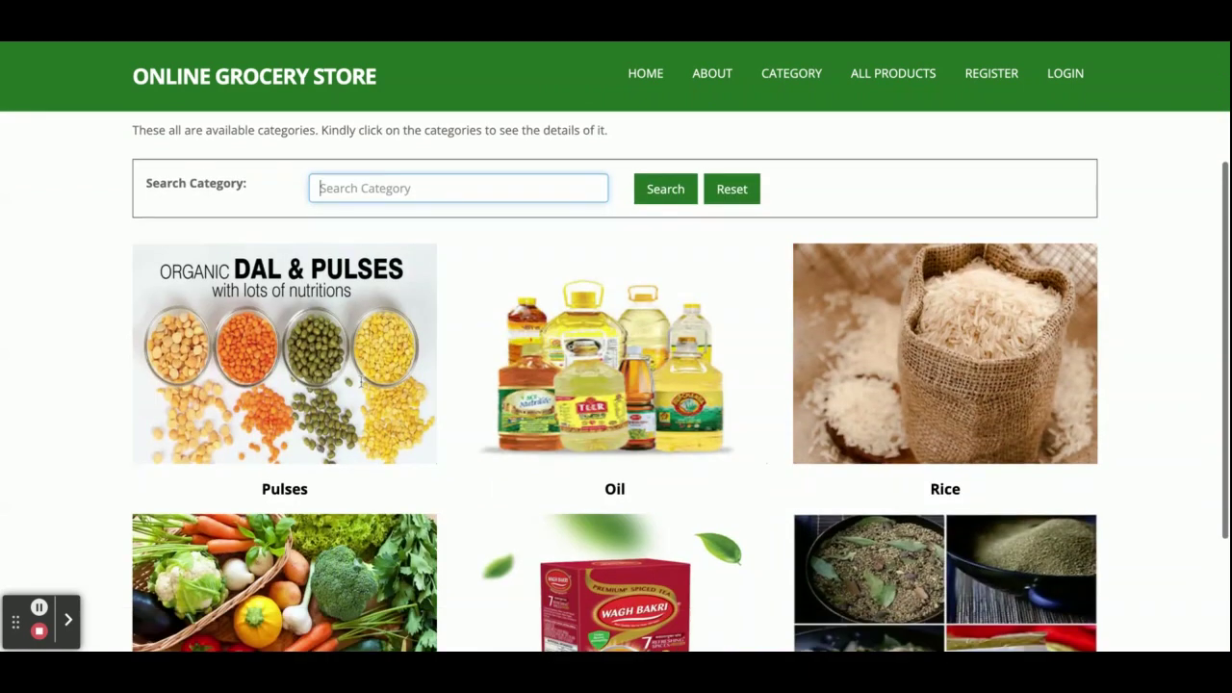
pyautogui.write('pulse')
pyautogui.press('BackSpace')
pyautogui.press('BackSpace')
pyautogui.write('se')
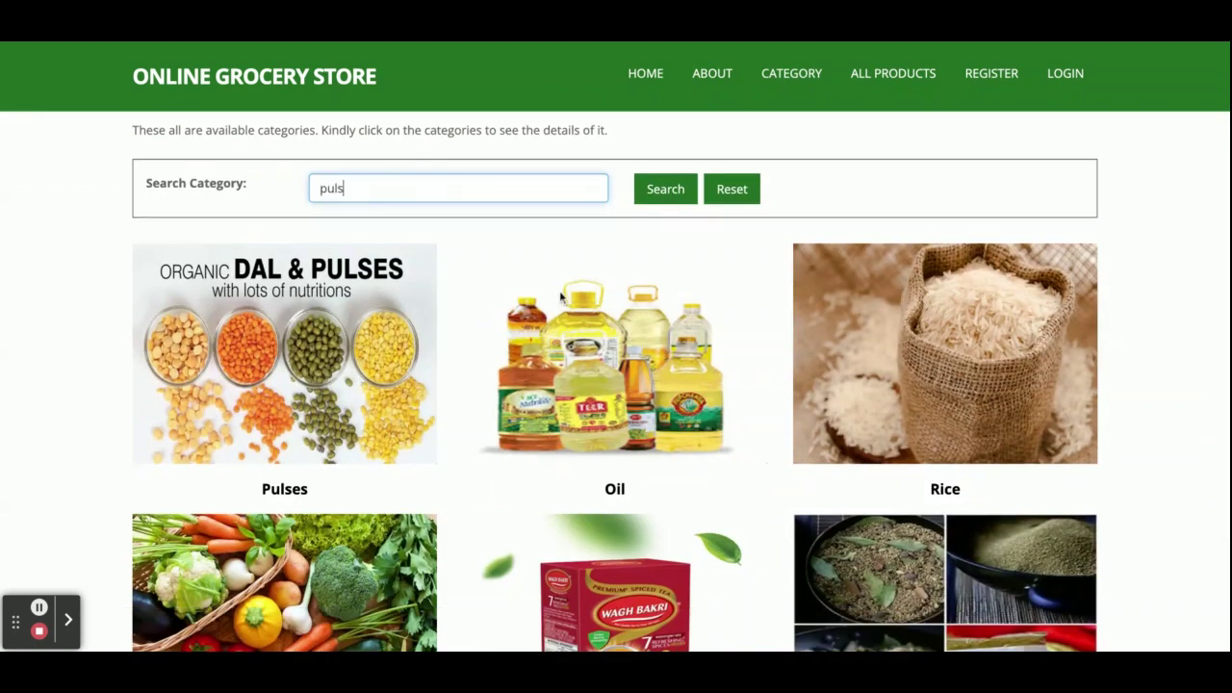
pyautogui.click(678, 194)
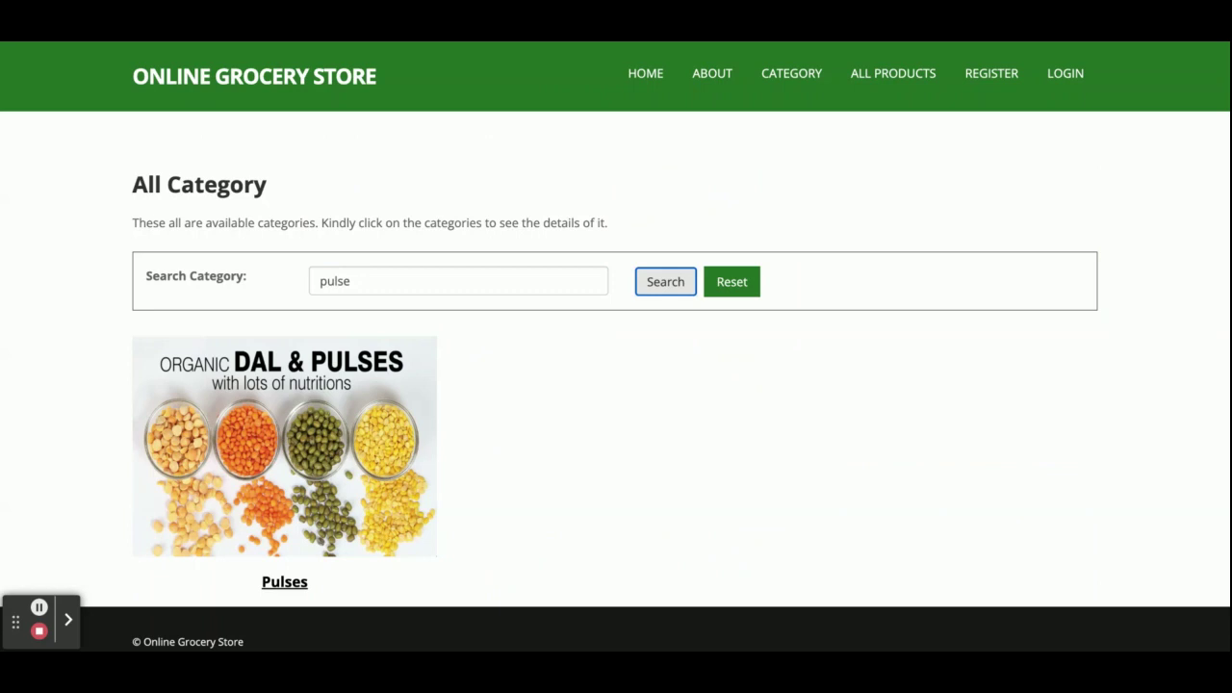
pyautogui.click(284, 582)
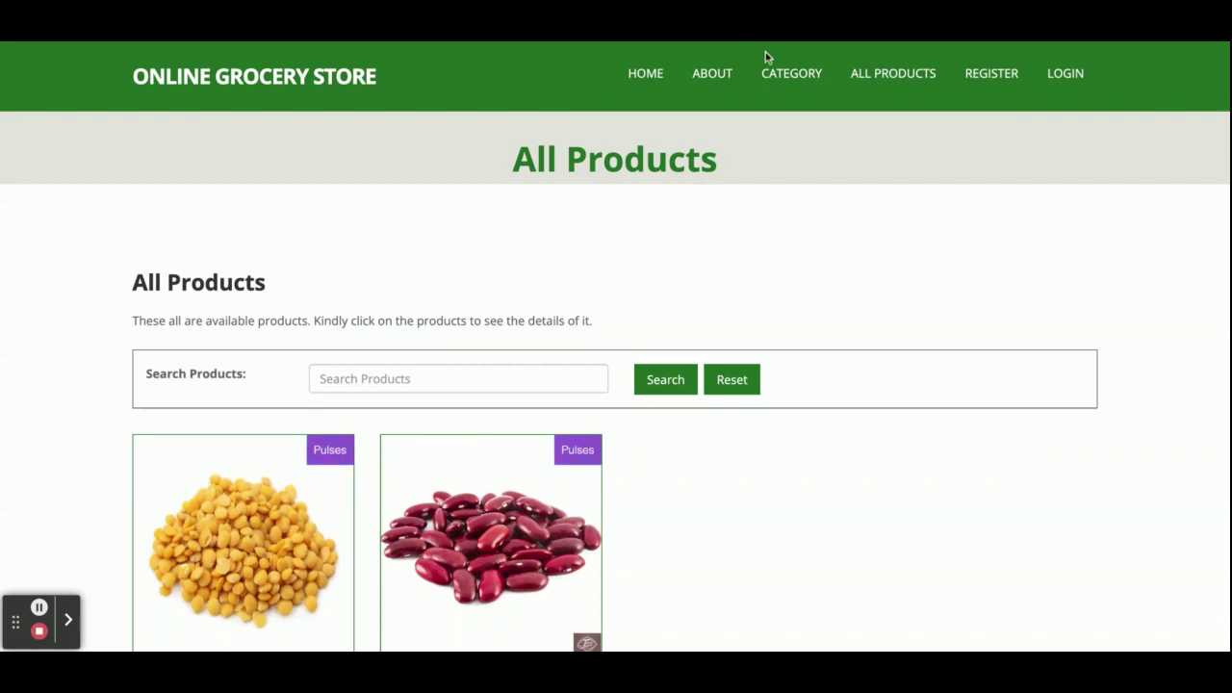
# - Show All Products, listing Toor Daal, Organic Rajma, Rice Bran Oil and Basmati Rice at ₹100
pyautogui.click(869, 77)
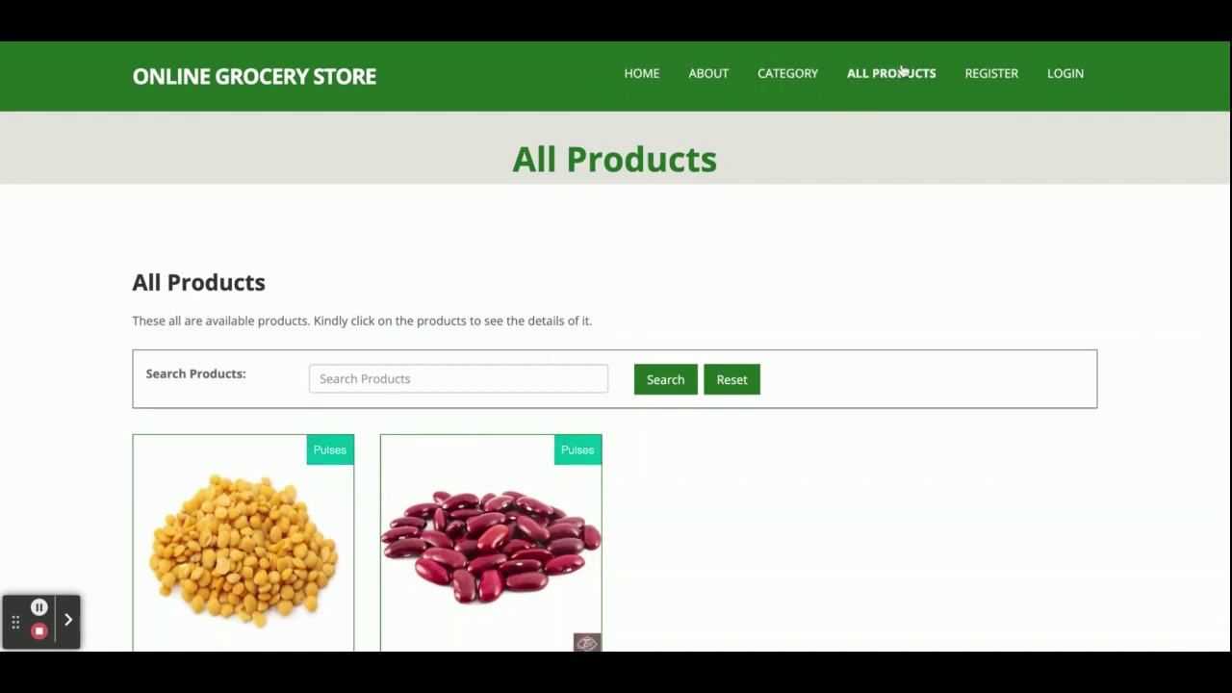
pyautogui.click(792, 83)
pyautogui.click(888, 75)
pyautogui.scroll(-6, 678, 344)
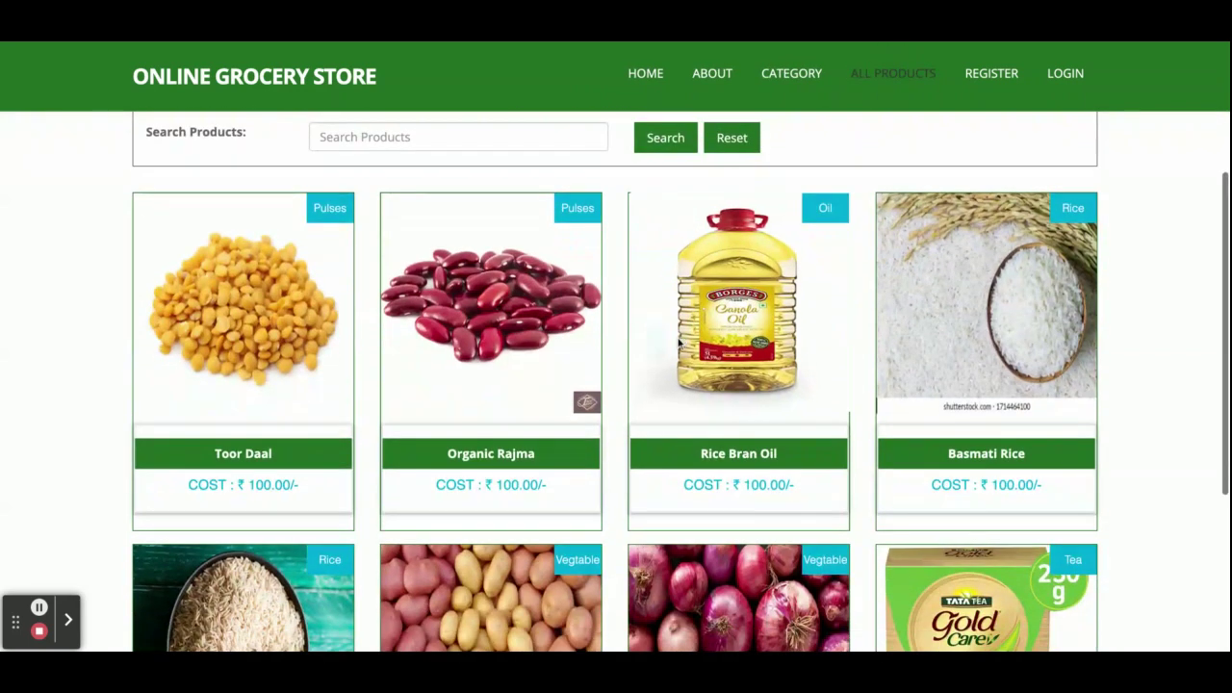
pyautogui.scroll(2, 693, 539)
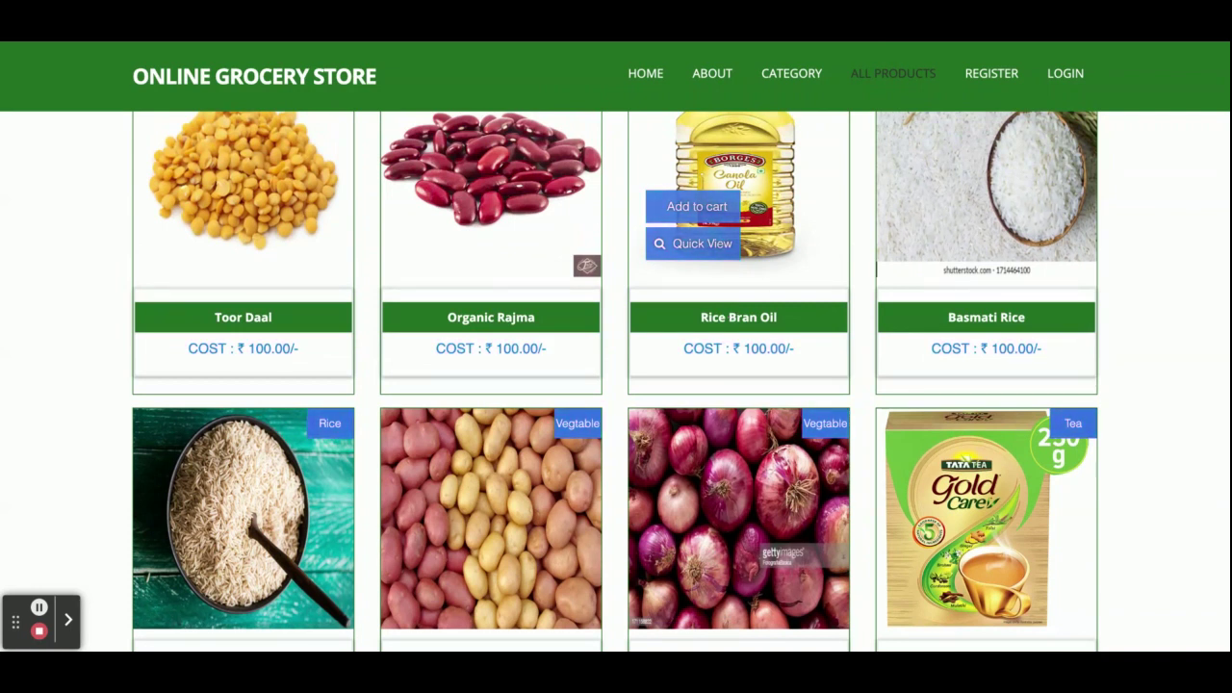
pyautogui.scroll(5, 999, 77)
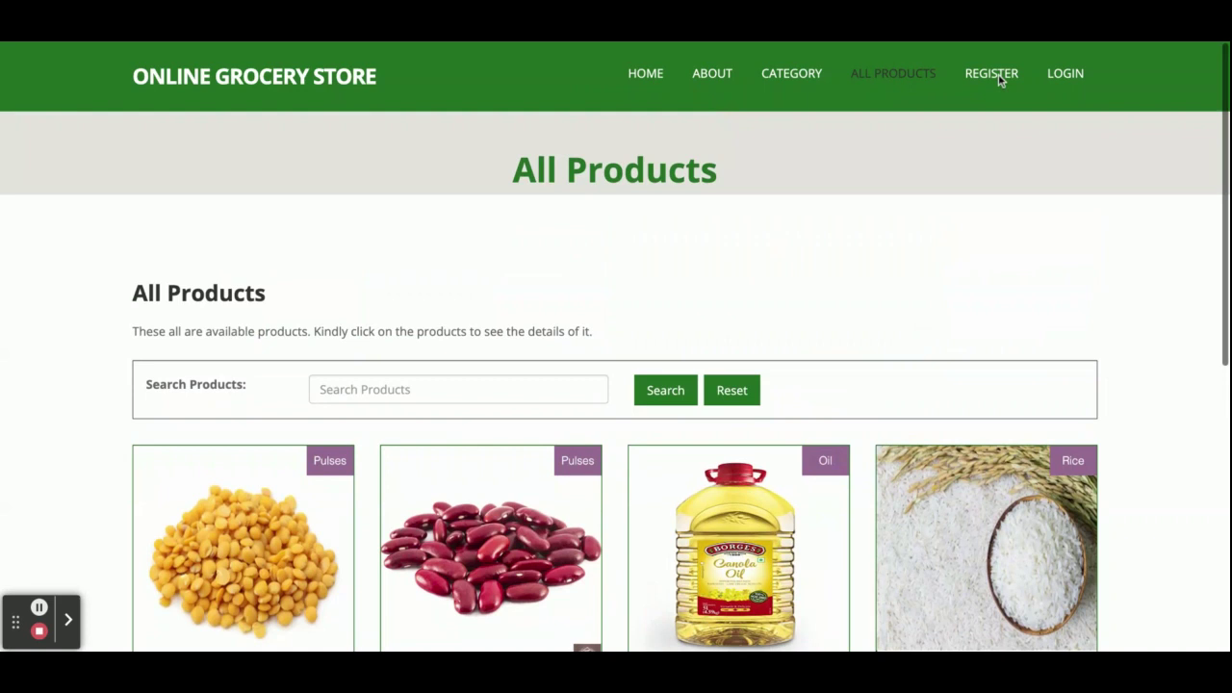
# - Scroll through the User Registration Form, then go to the User Login page
pyautogui.click(1001, 74)
pyautogui.scroll(-3, 809, 286)
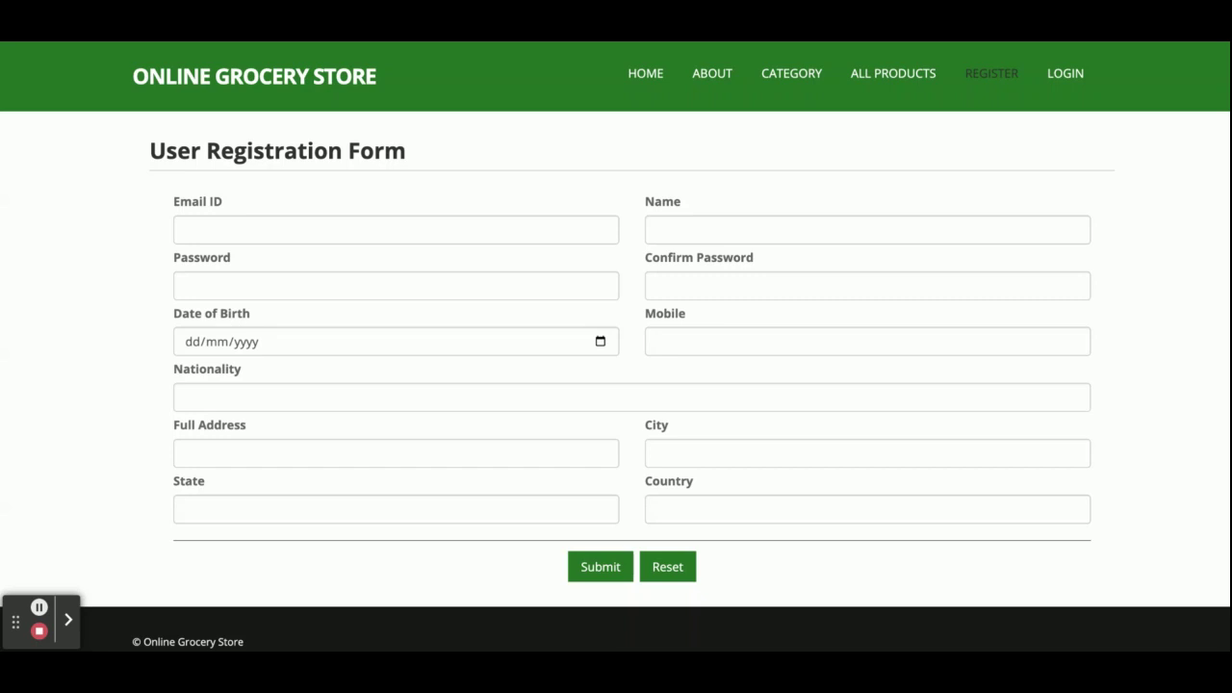
pyautogui.click(1065, 75)
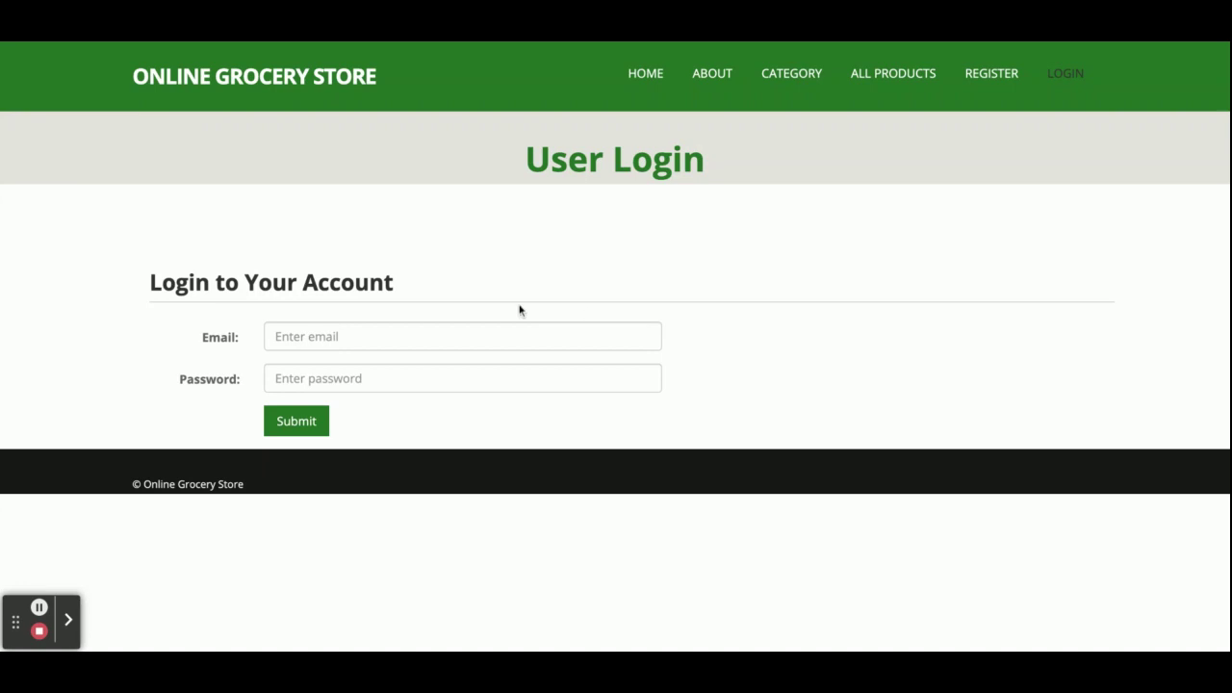
# - Log in to the admin dashboard with the admin account's e-mail and password
pyautogui.click(391, 336)
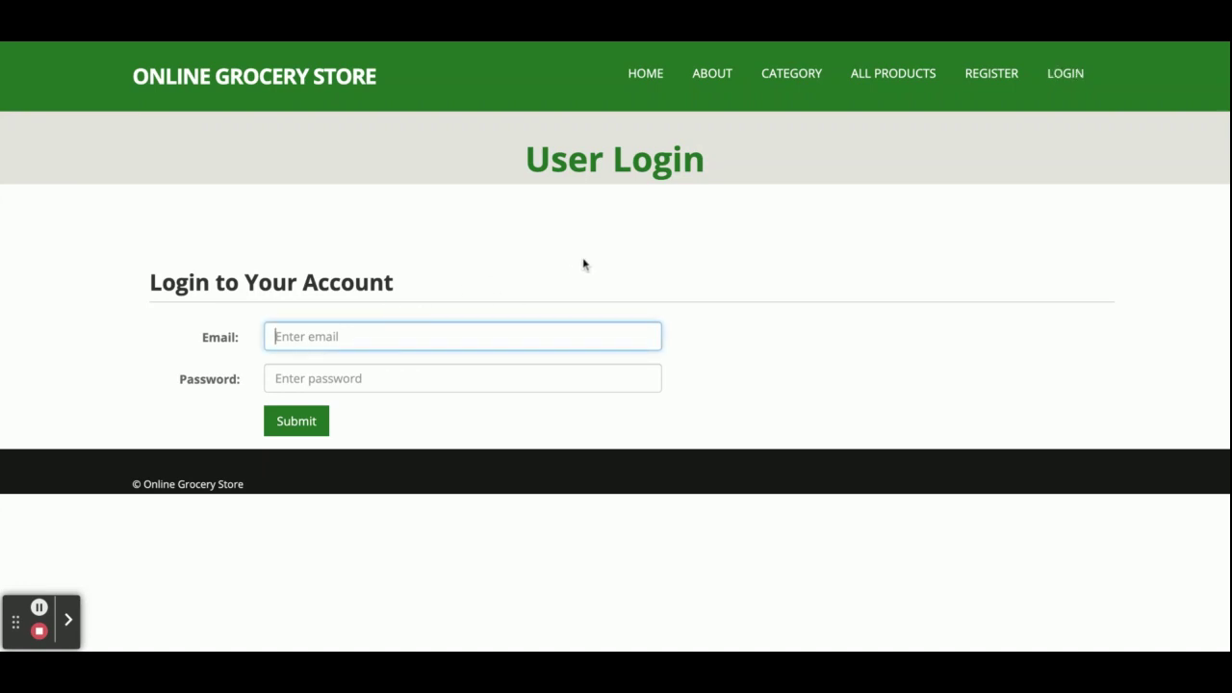
pyautogui.press('Tab')
pyautogui.write('admi')
pyautogui.click(317, 423)
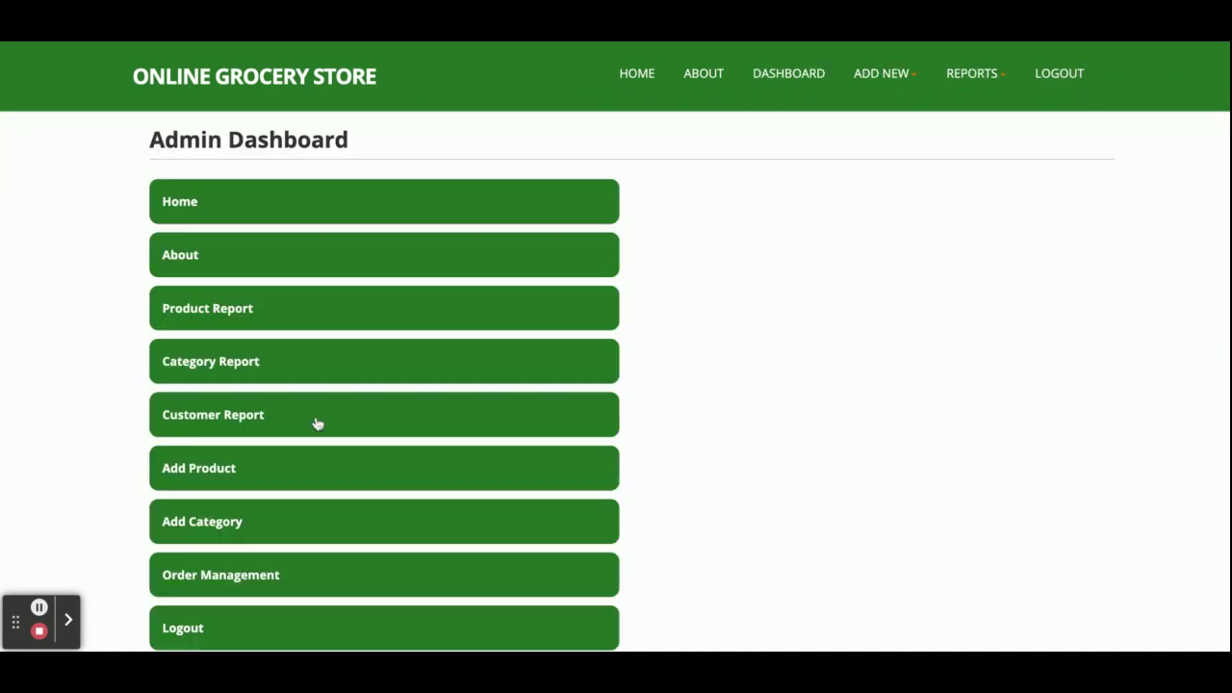
pyautogui.scroll(-2, 407, 317)
pyautogui.scroll(2, 407, 318)
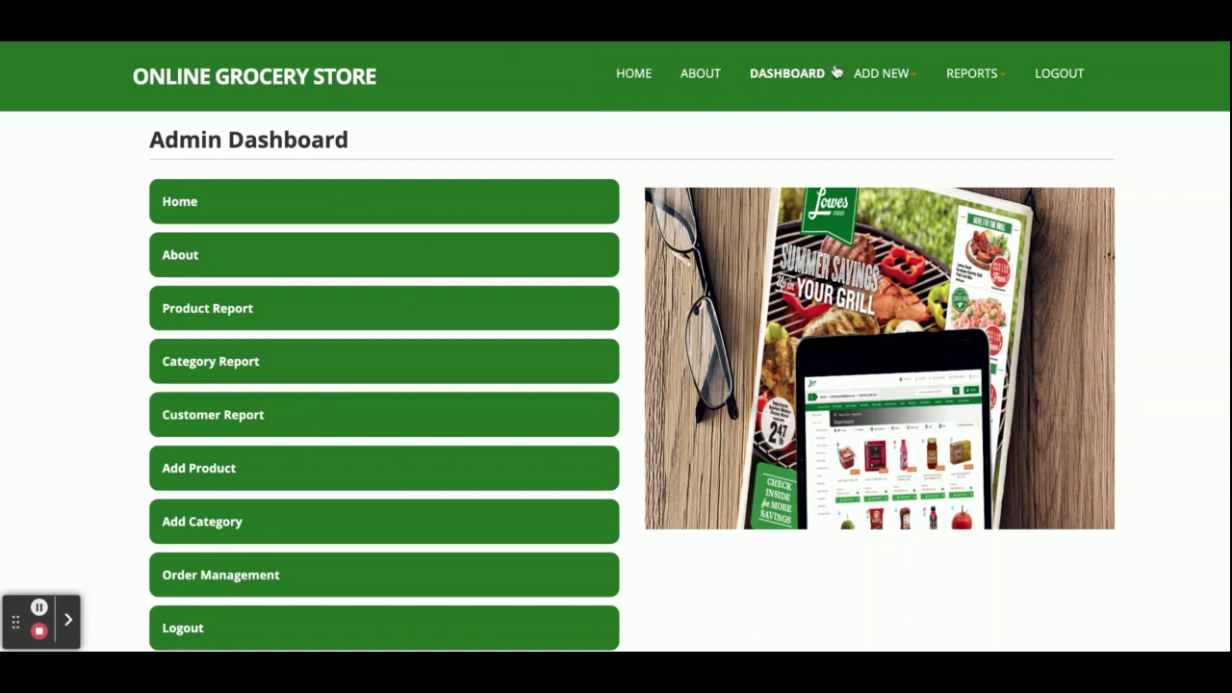
# - Glance at the reports list and About page, then open the Add New Product form
pyautogui.click(969, 77)
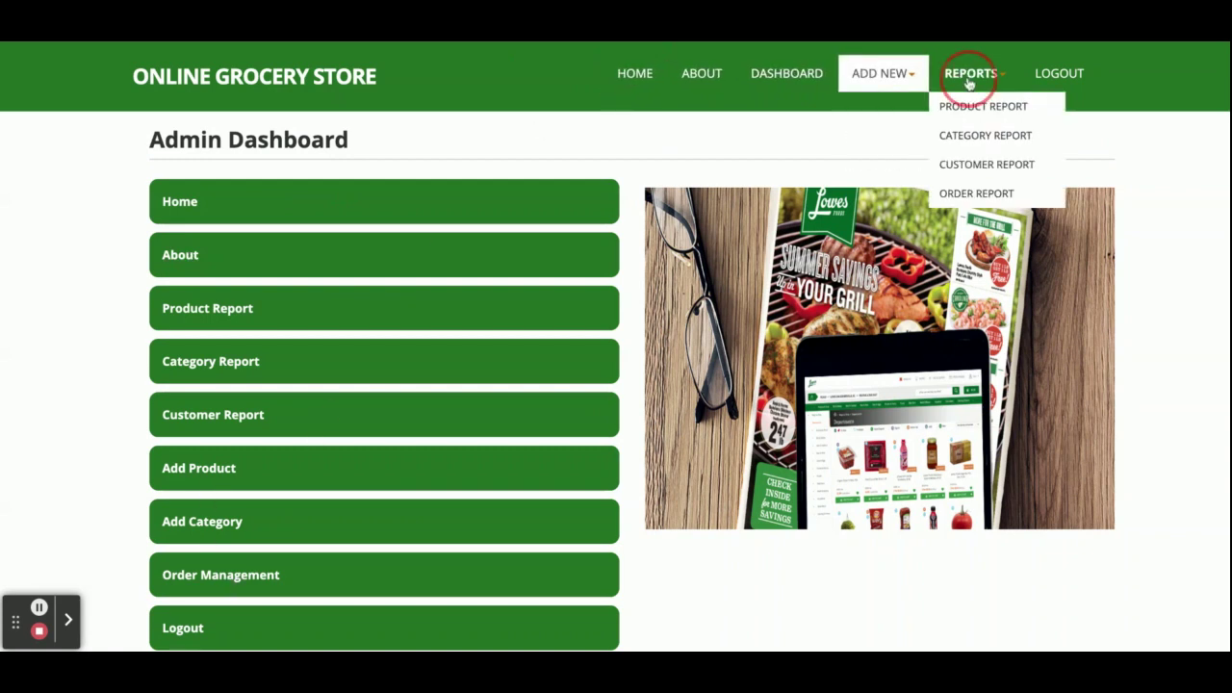
pyautogui.scroll(-2, 356, 460)
pyautogui.scroll(2, 356, 460)
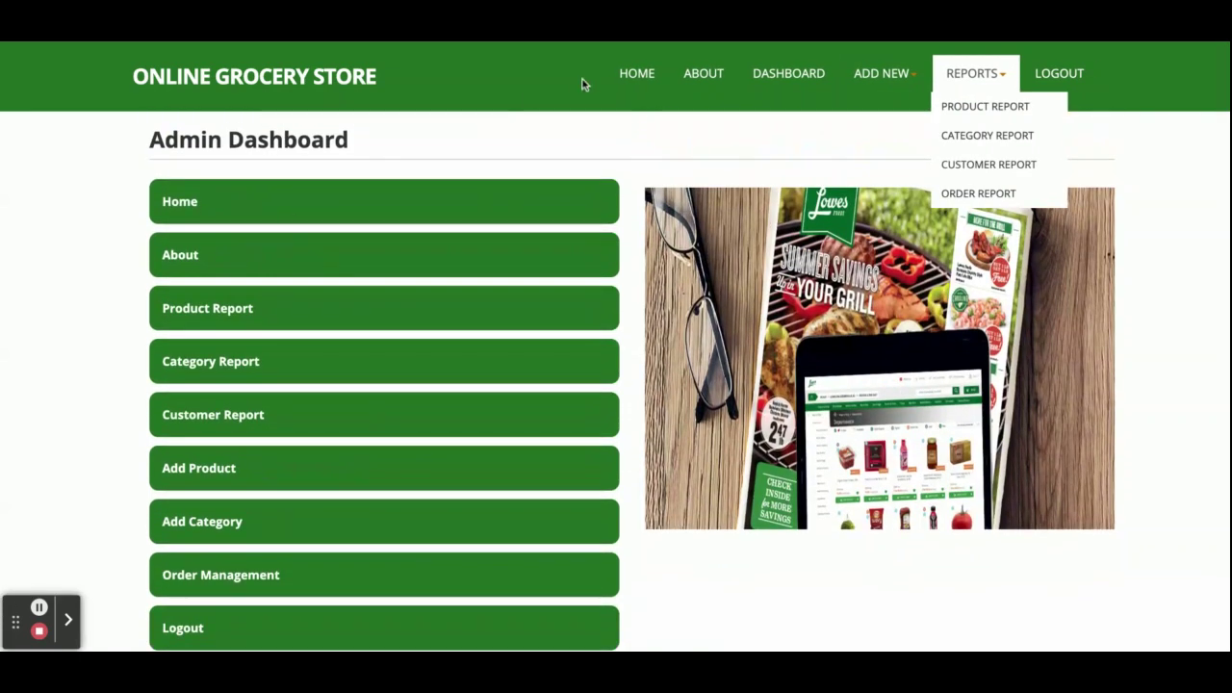
pyautogui.click(721, 83)
pyautogui.click(775, 75)
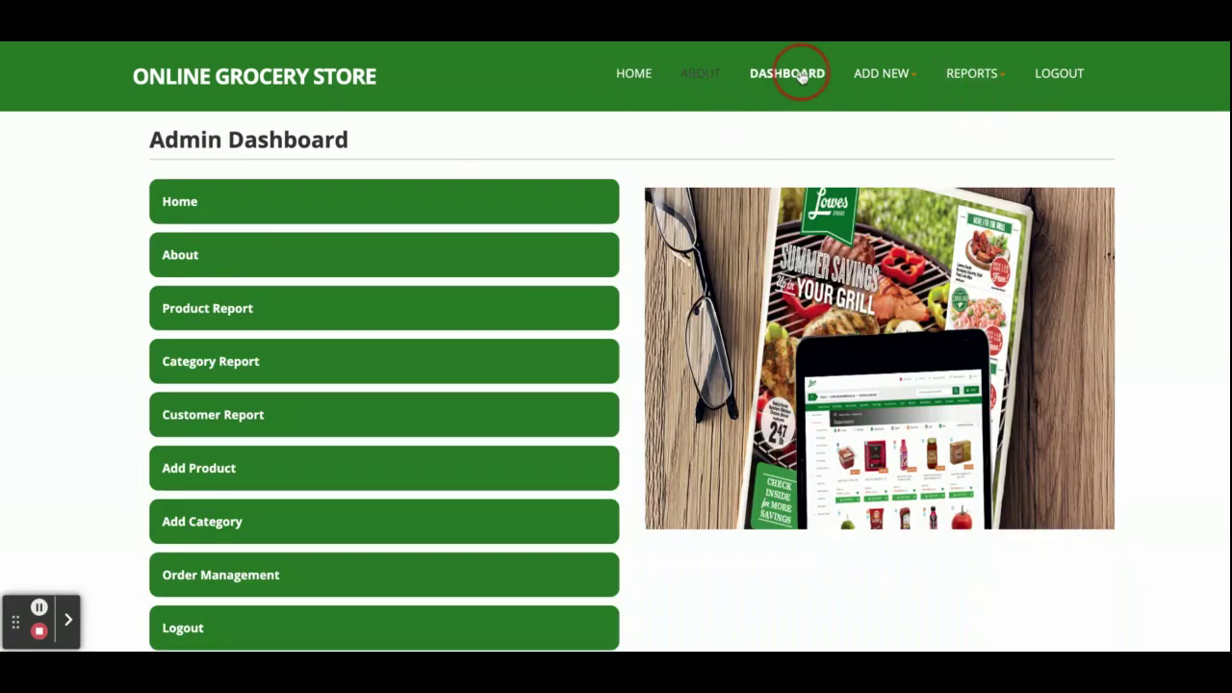
pyautogui.click(884, 77)
pyautogui.click(889, 108)
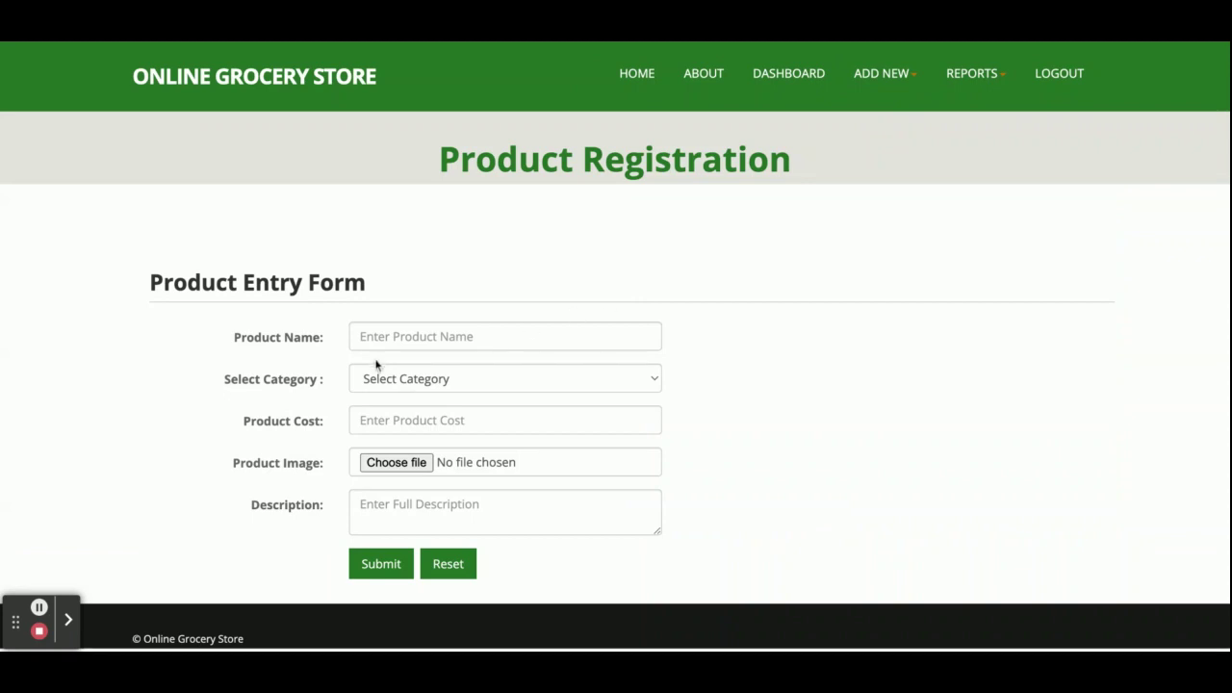
# - Pick Rice as the product's category, then switch to the Add New Category form
pyautogui.click(399, 382)
pyautogui.click(402, 395)
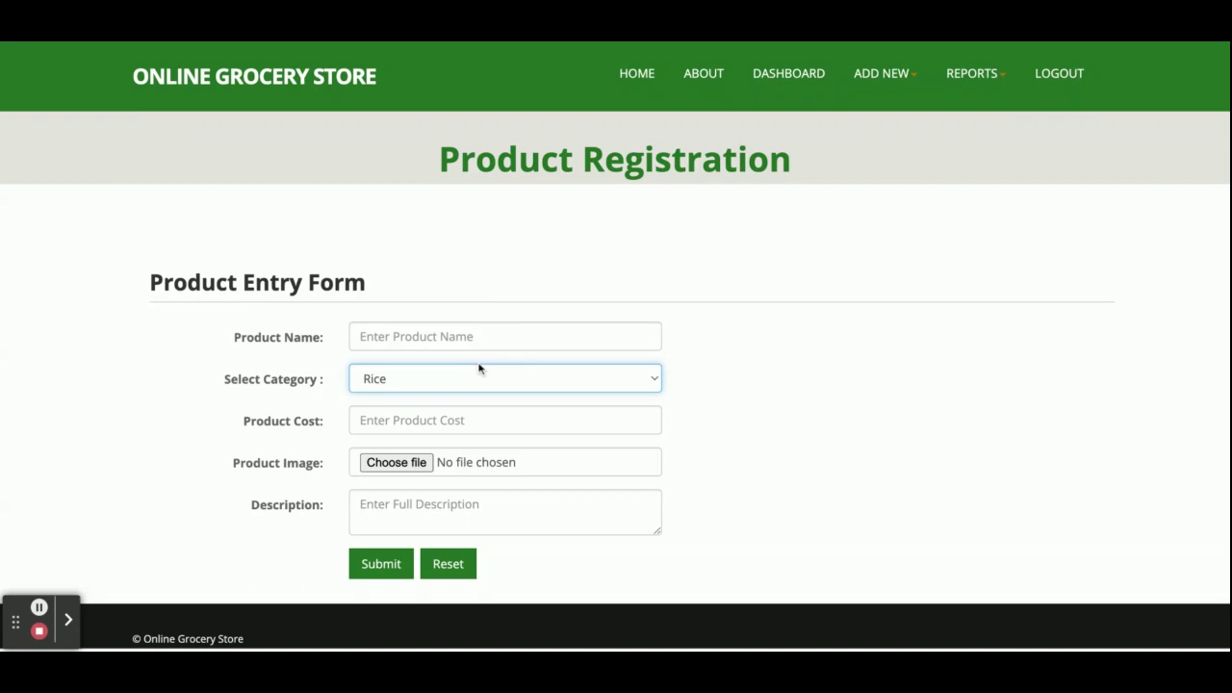
pyautogui.click(892, 92)
pyautogui.click(886, 134)
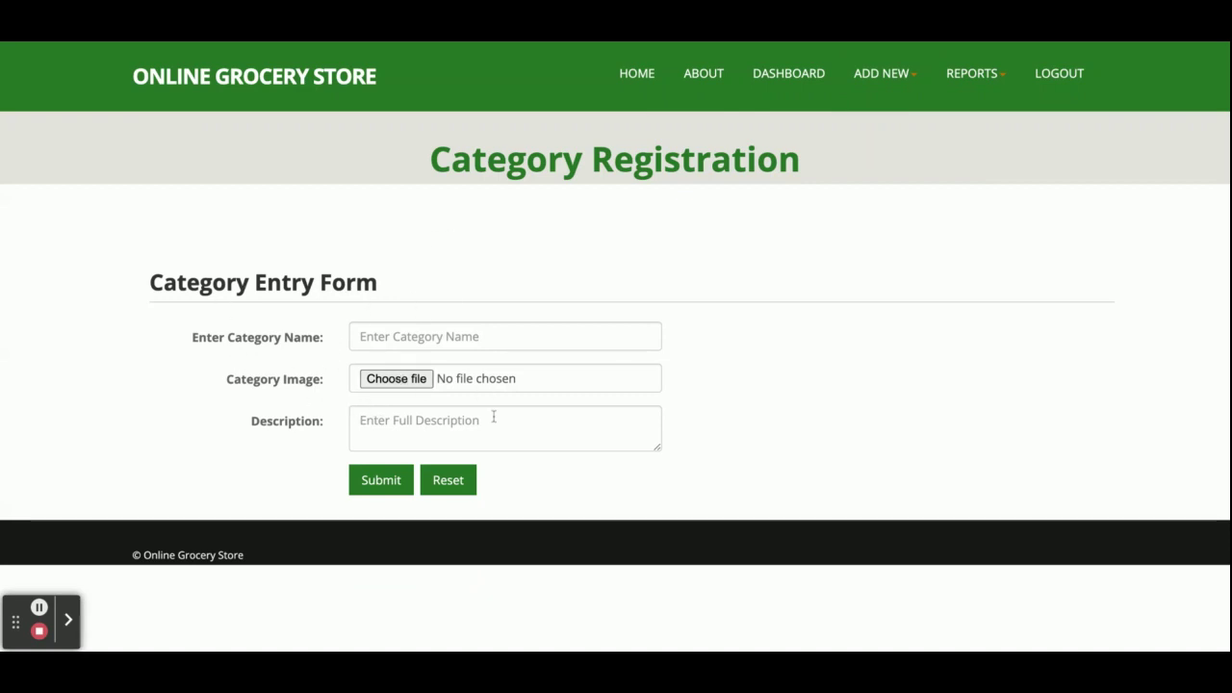
# - Scroll through the Add New User form, then open the All Product Report
pyautogui.click(891, 85)
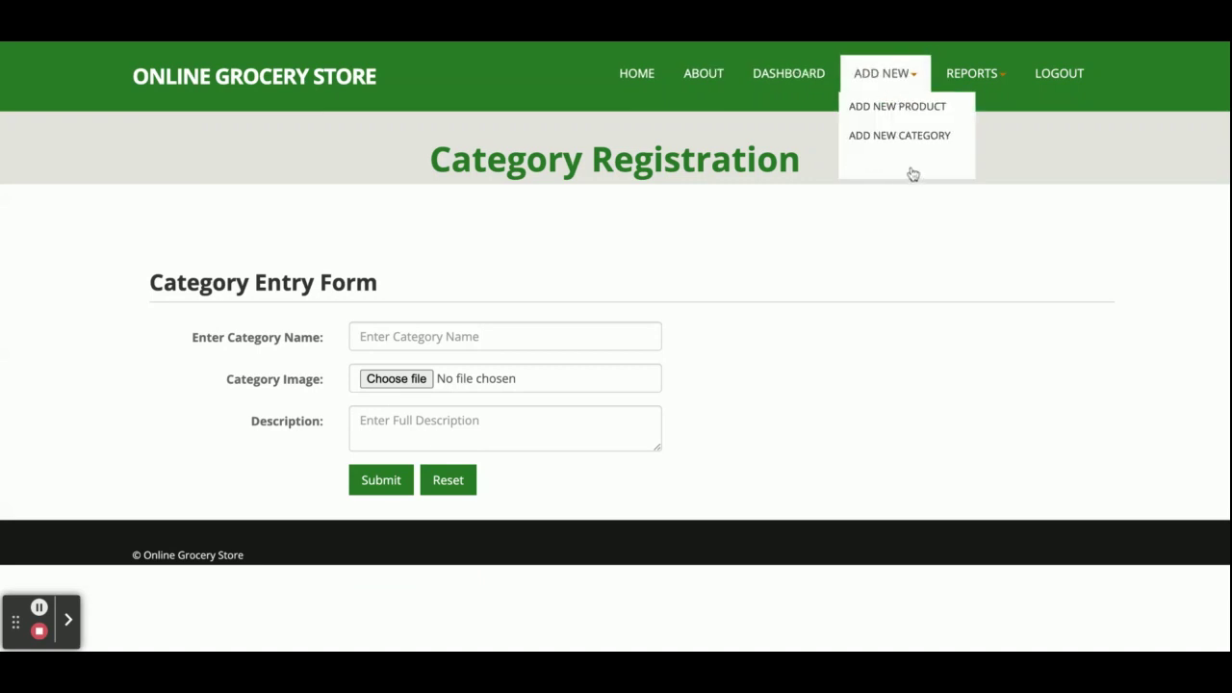
pyautogui.click(910, 171)
pyautogui.scroll(-1, 602, 323)
pyautogui.scroll(-1, 602, 324)
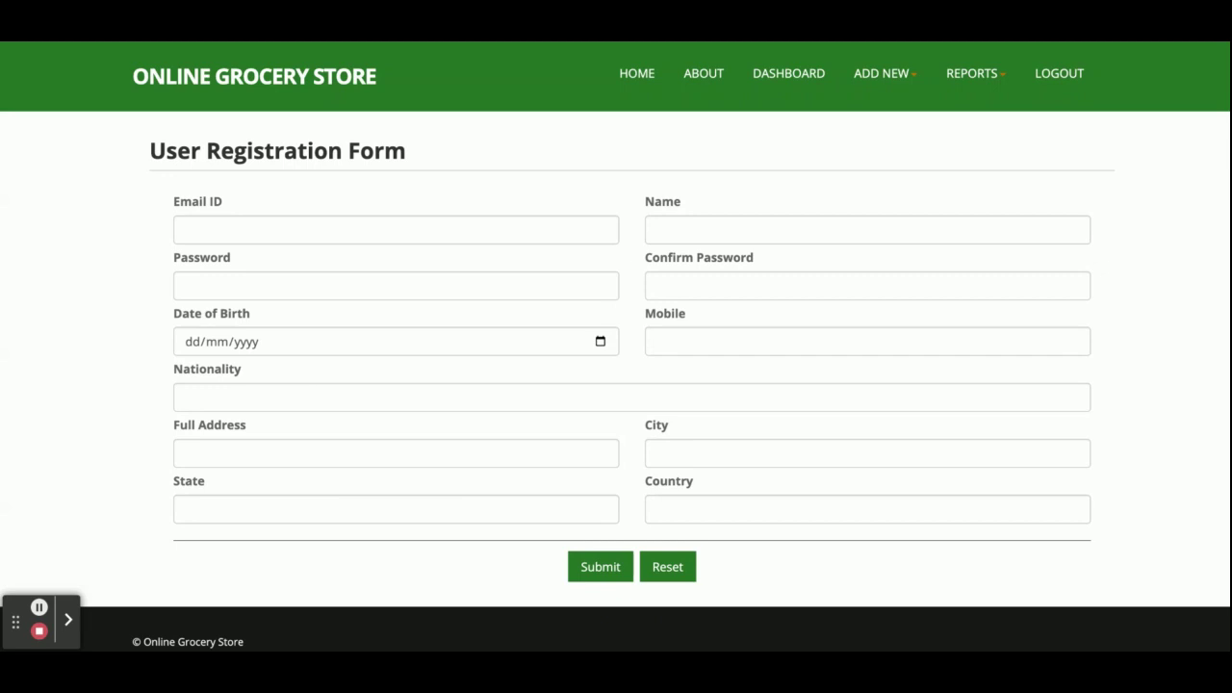
pyautogui.scroll(3, 649, 266)
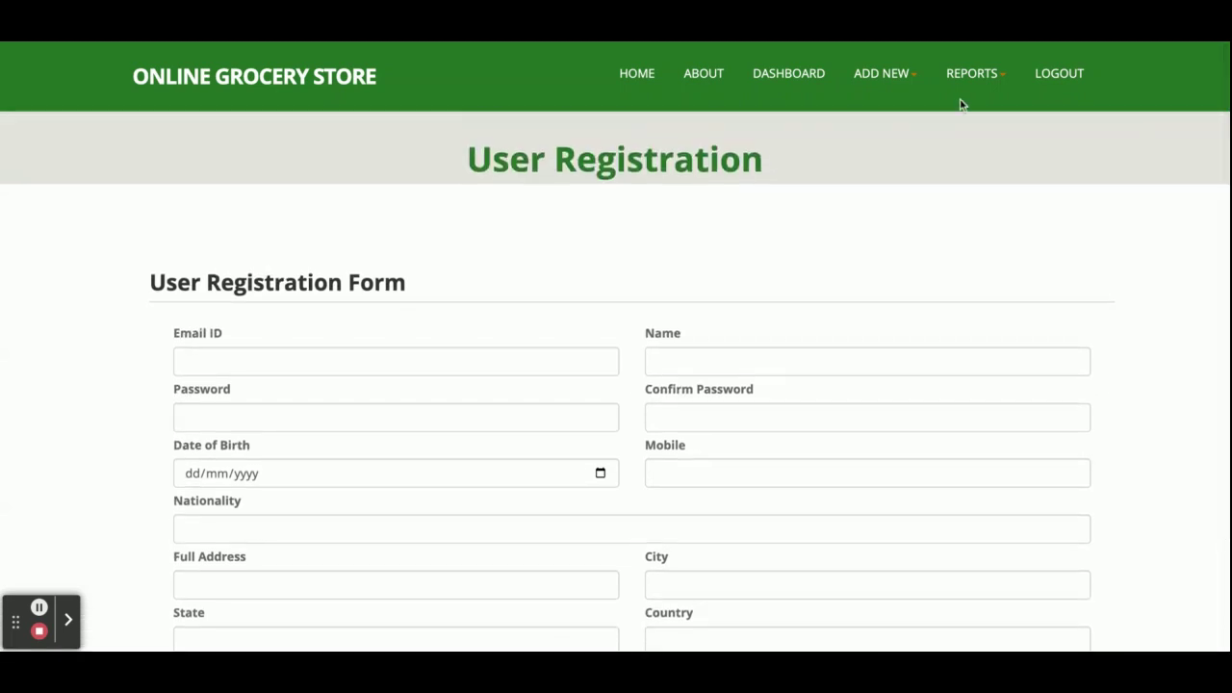
pyautogui.click(974, 75)
pyautogui.click(986, 108)
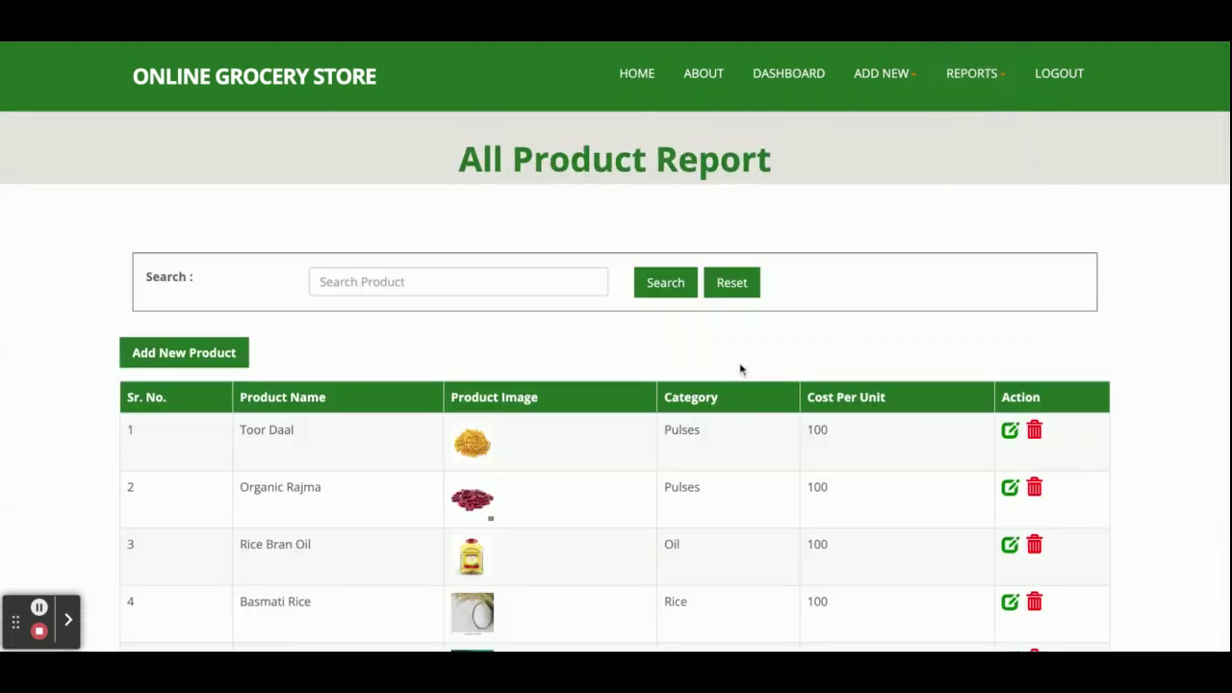
# - Search the product report for 'toor' so only Toor Daal (Pulses, 100) remains
pyautogui.scroll(-3, 739, 366)
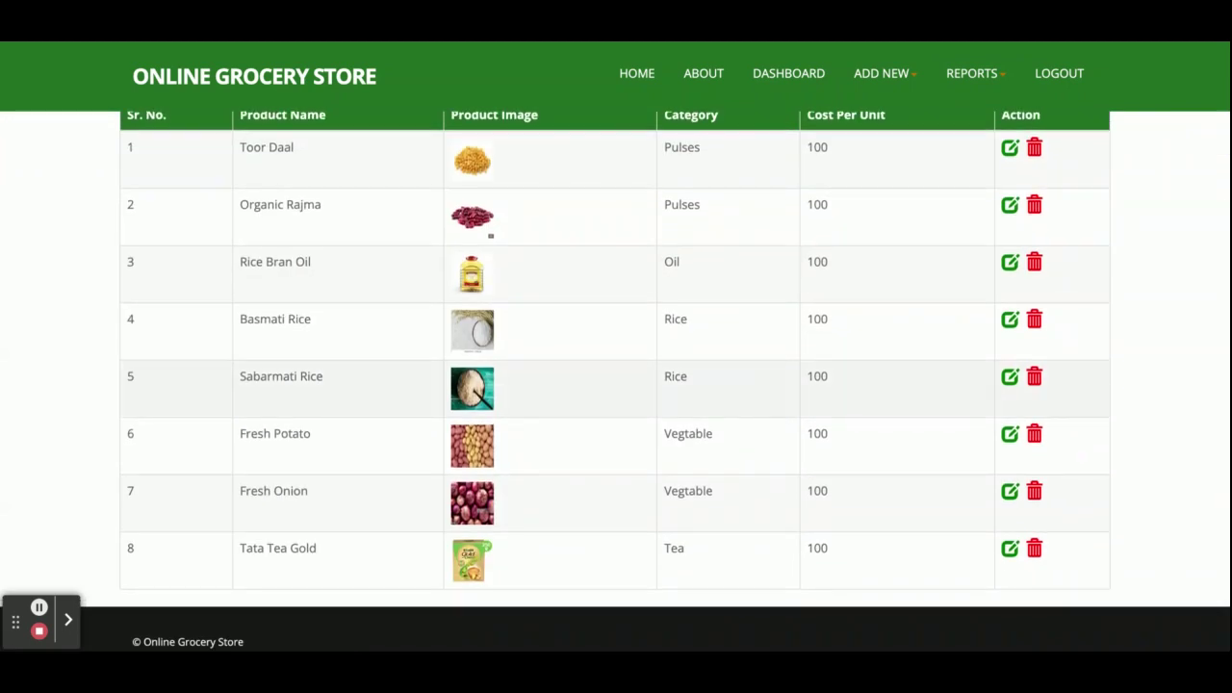
pyautogui.scroll(3, 607, 354)
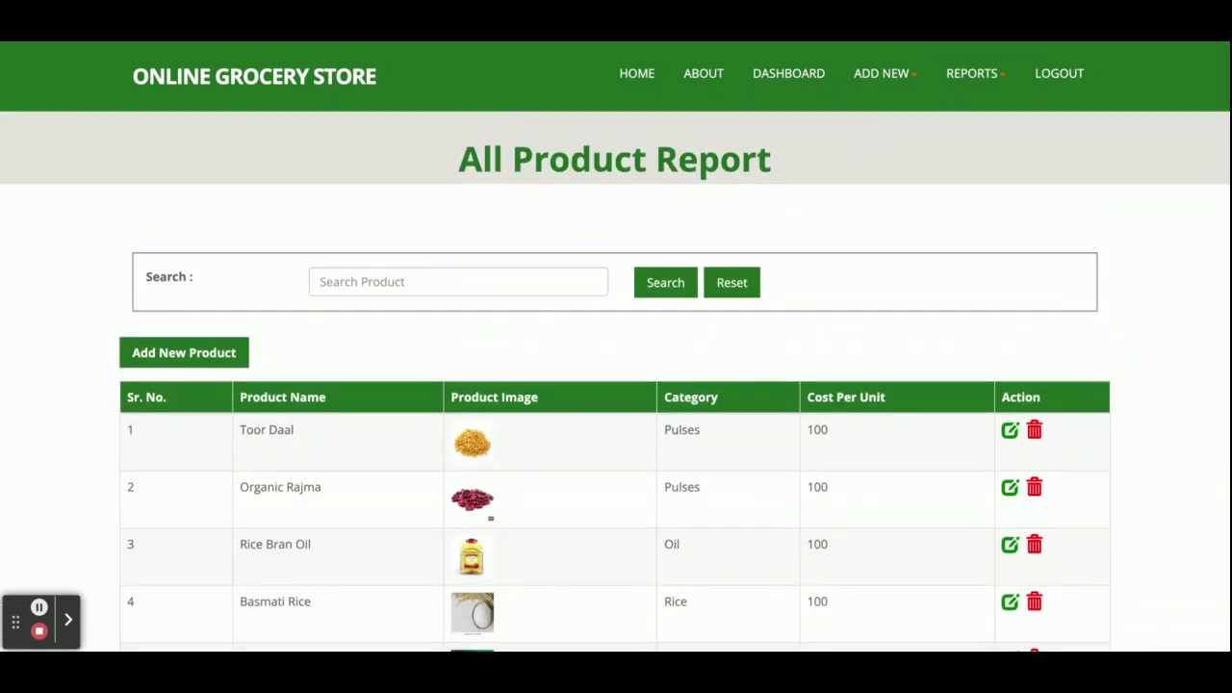
pyautogui.click(348, 293)
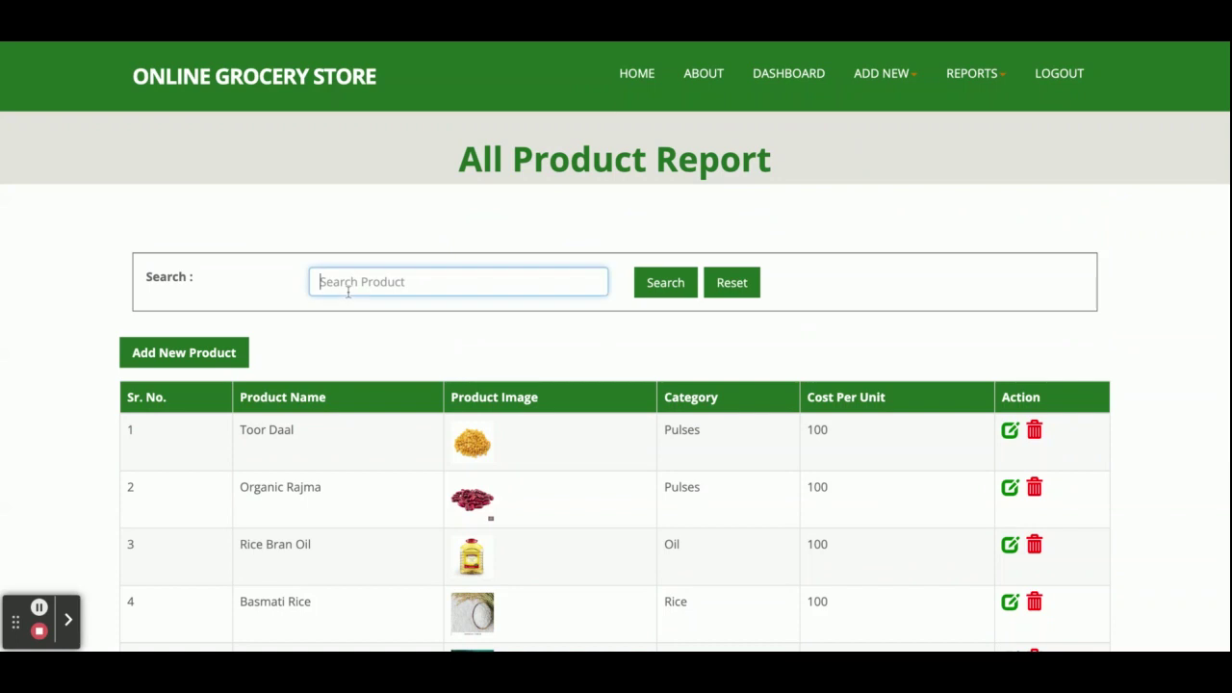
pyautogui.write('toor')
pyautogui.click(665, 282)
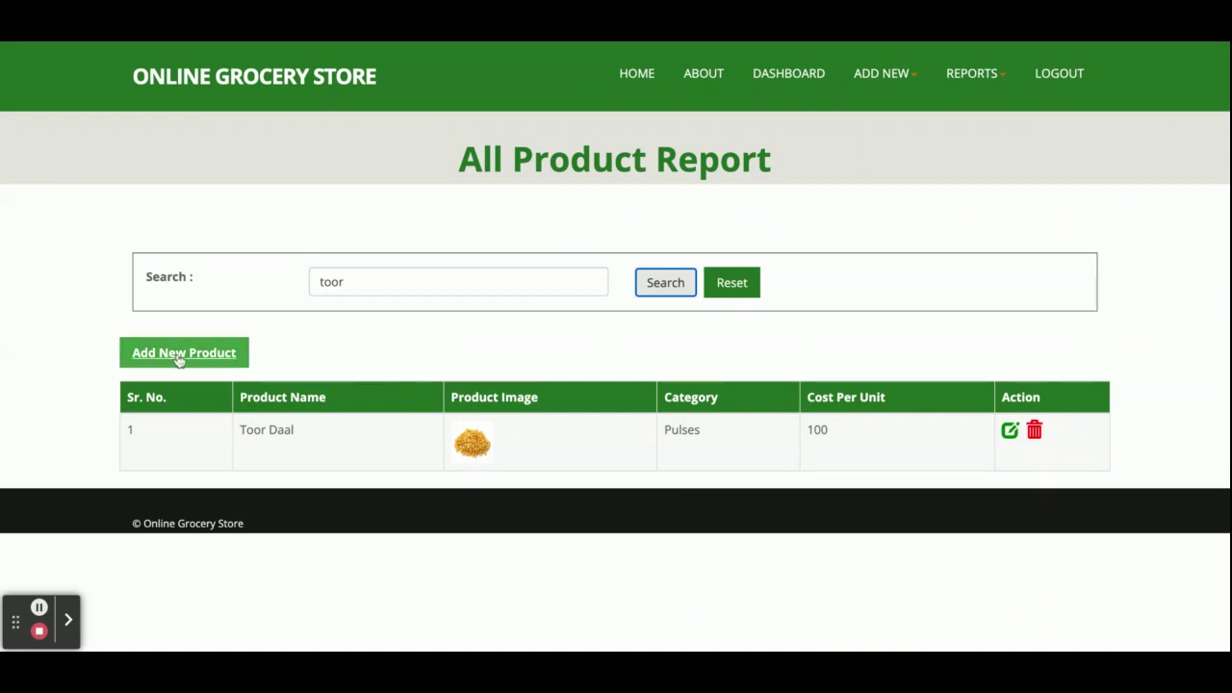
pyautogui.click(973, 74)
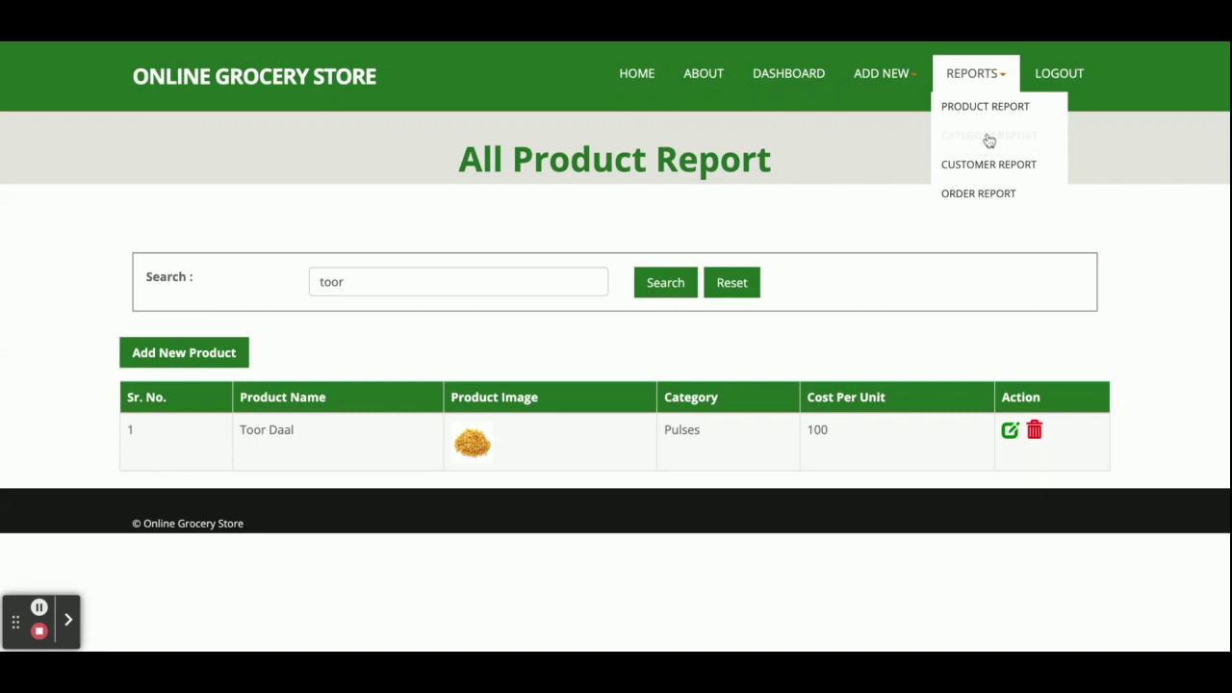
# - Review the six-category Category Report, open Add New Category, then the Customer Report
pyautogui.click(989, 140)
pyautogui.scroll(-2, 657, 332)
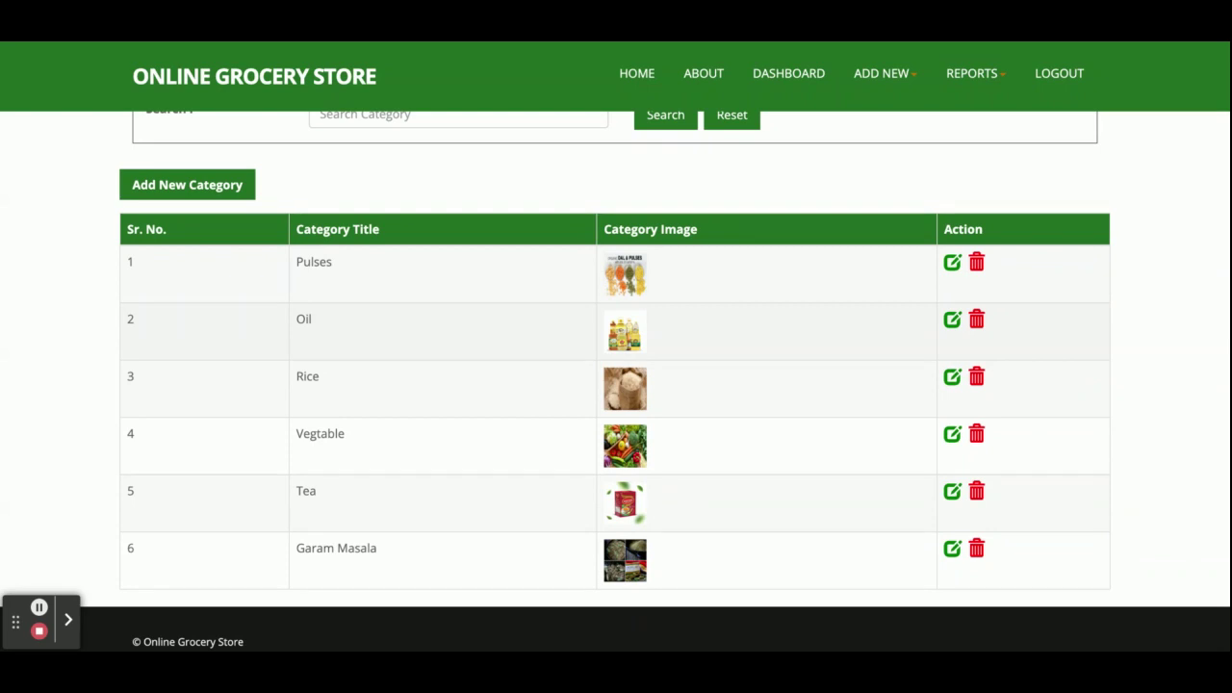
pyautogui.scroll(3, 336, 251)
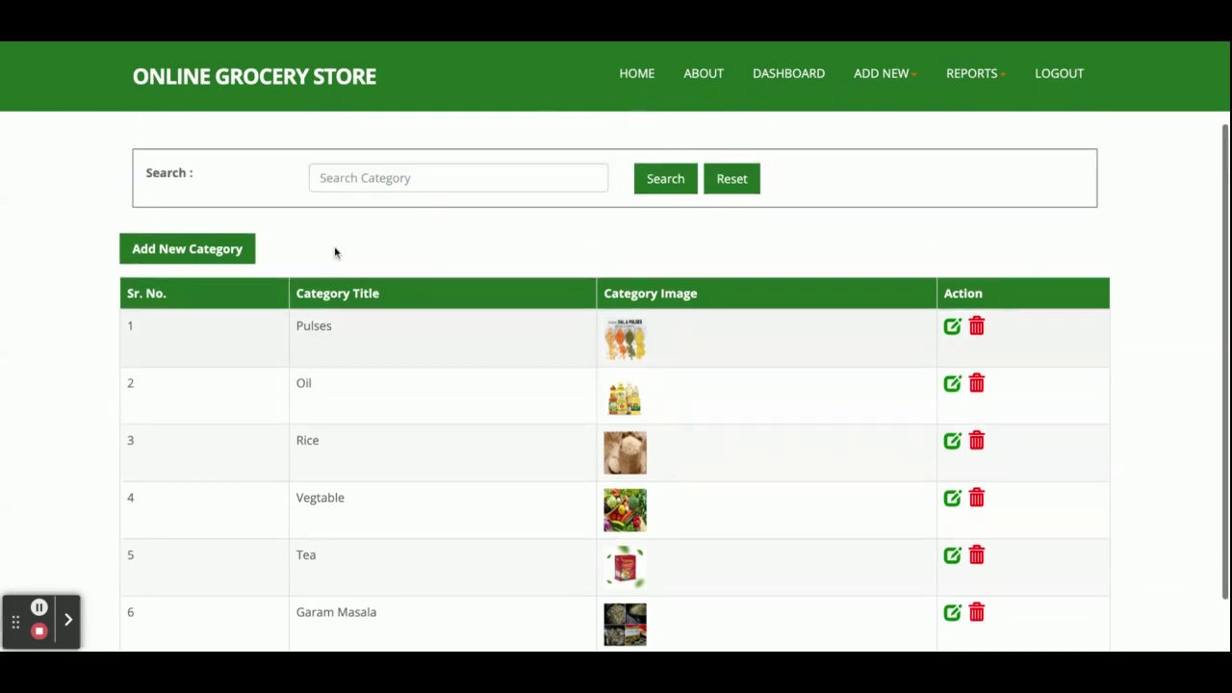
pyautogui.click(212, 354)
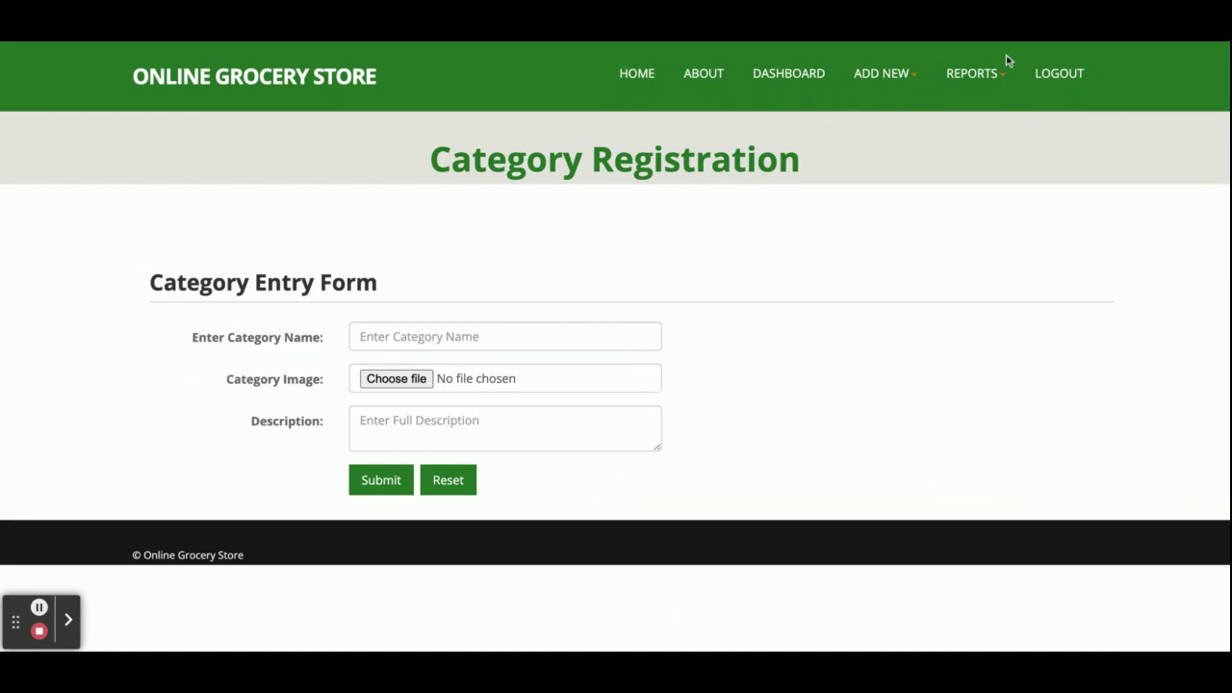
pyautogui.click(1008, 79)
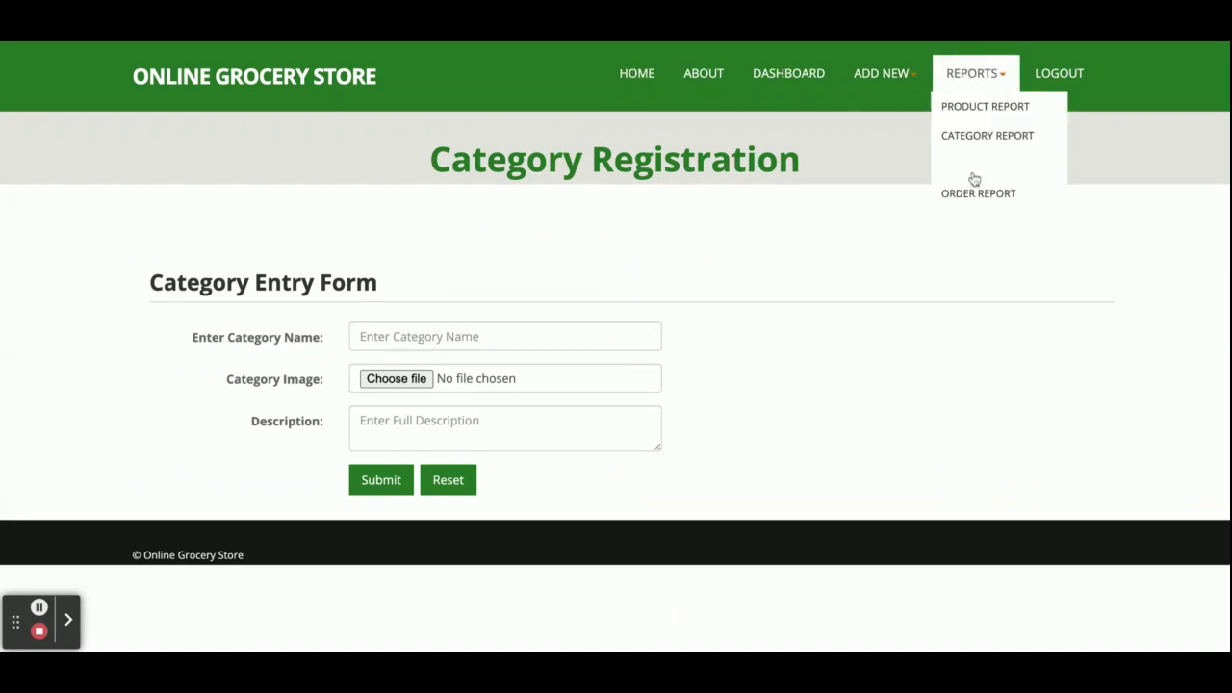
pyautogui.click(974, 180)
# - Switch from the Customer Report to the Order Report and view the ₹100 order's details
pyautogui.scroll(-2, 844, 356)
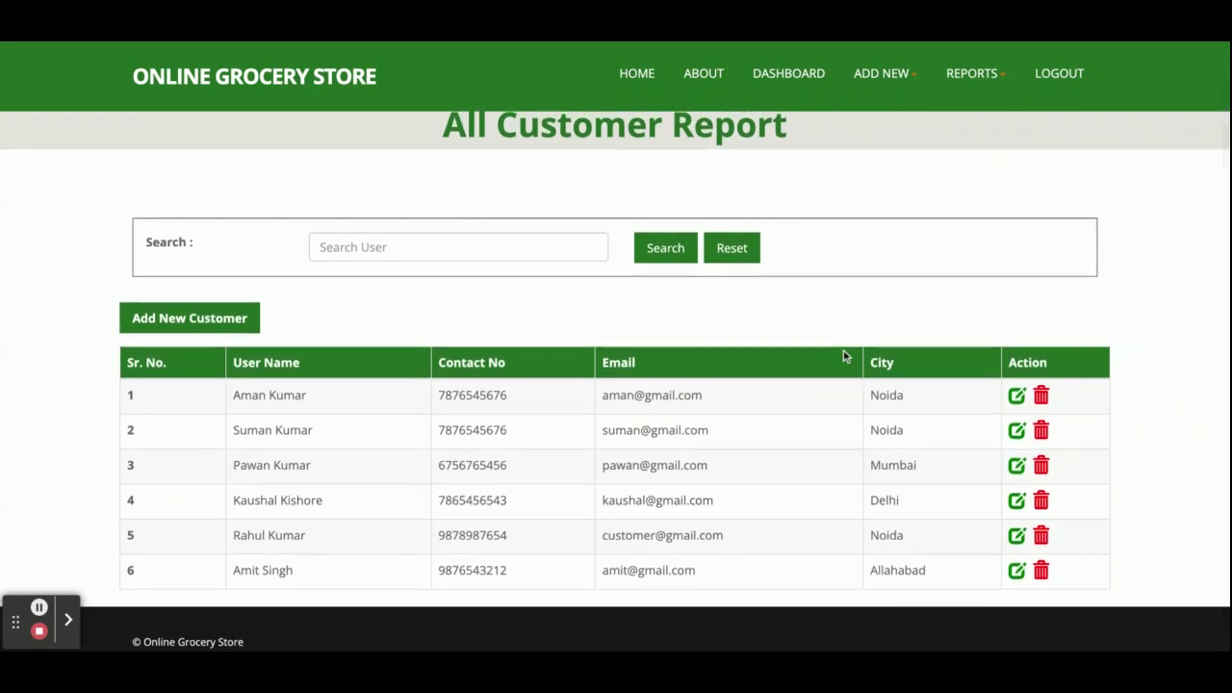
pyautogui.click(404, 247)
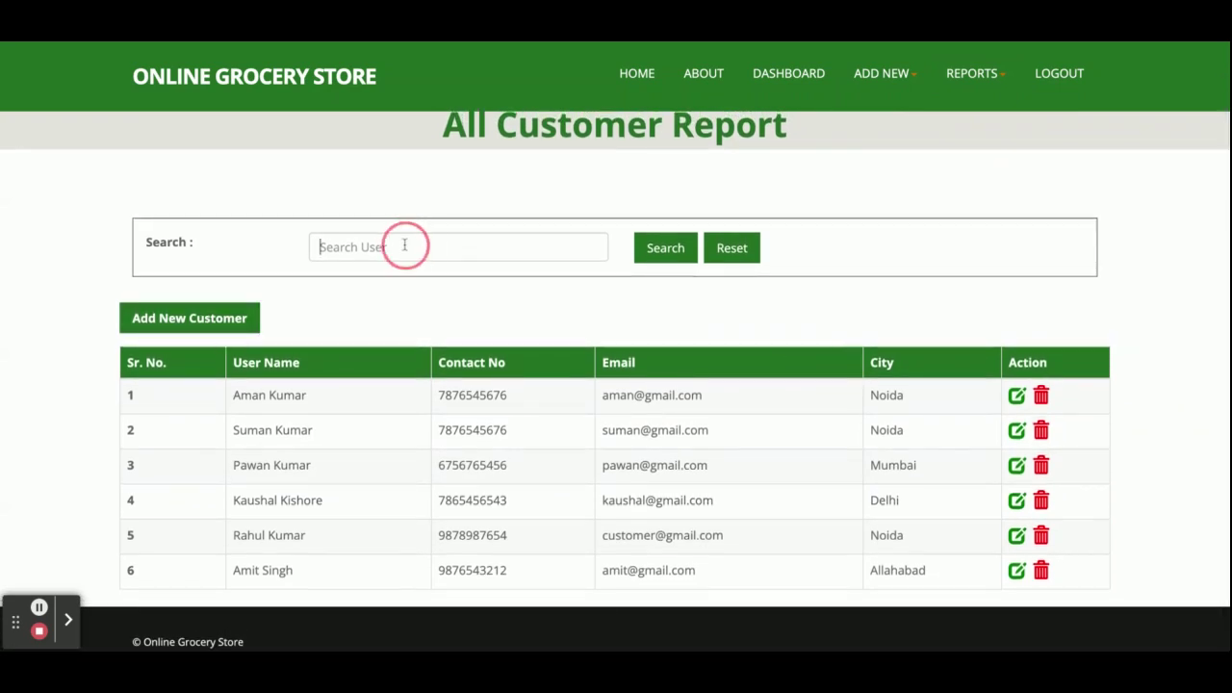
pyautogui.scroll(2, 931, 125)
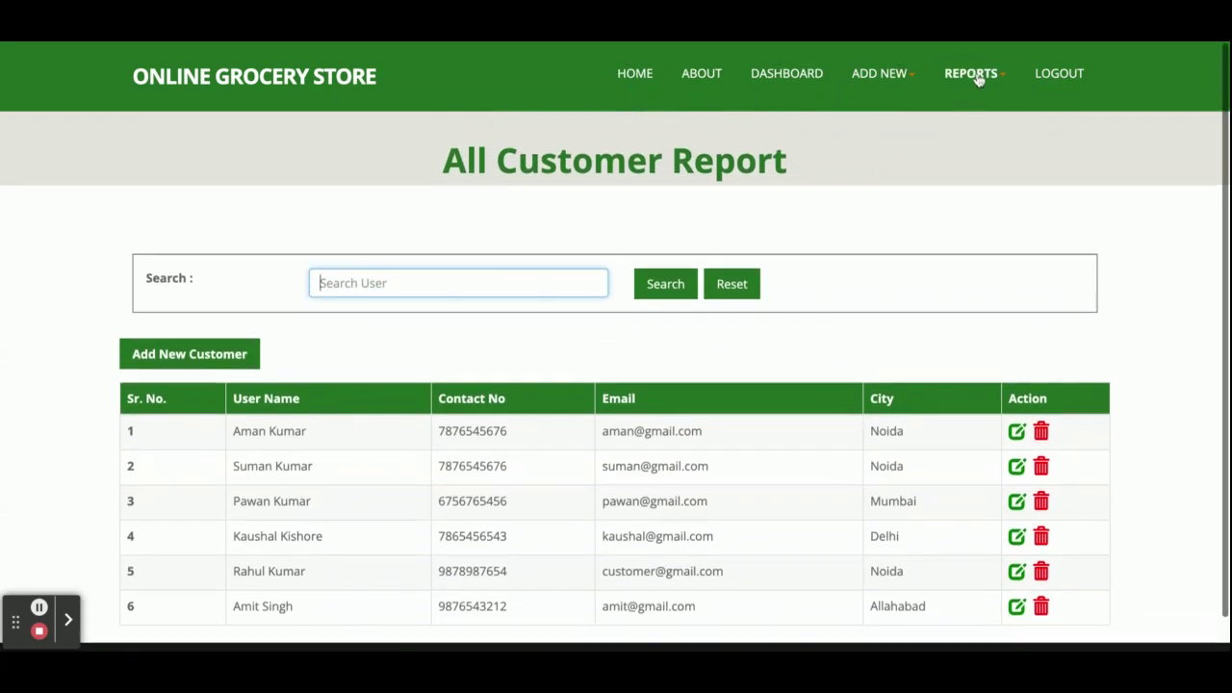
pyautogui.click(977, 77)
pyautogui.click(964, 199)
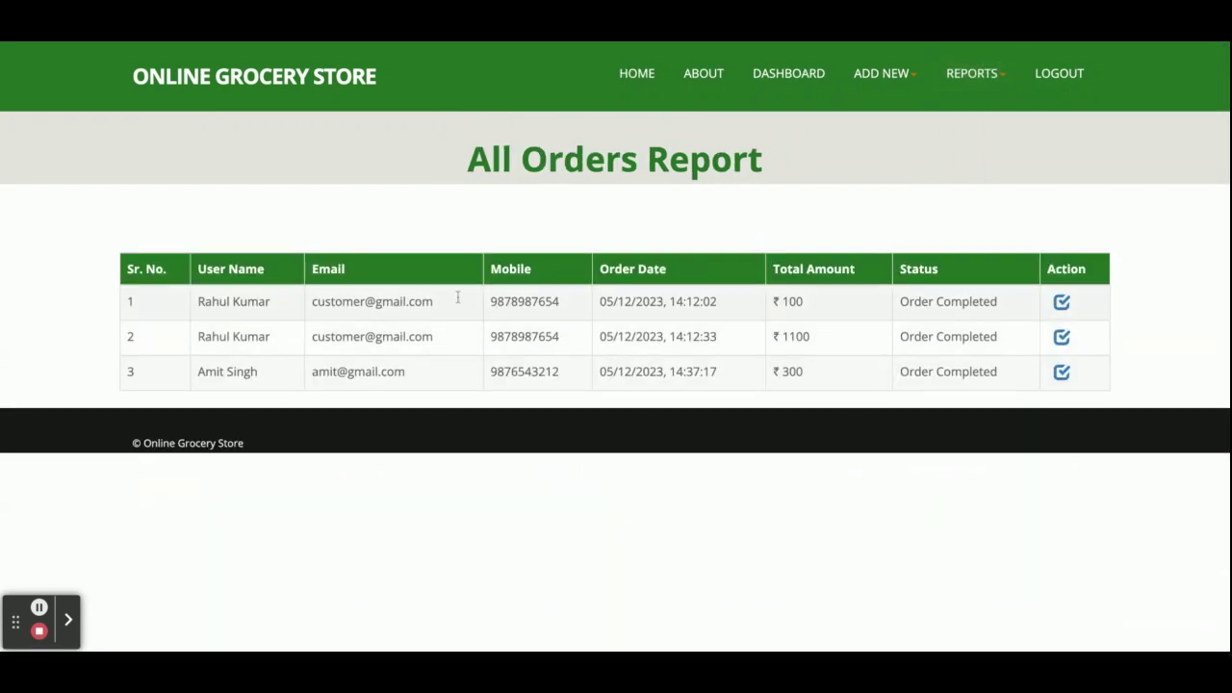
pyautogui.click(1060, 303)
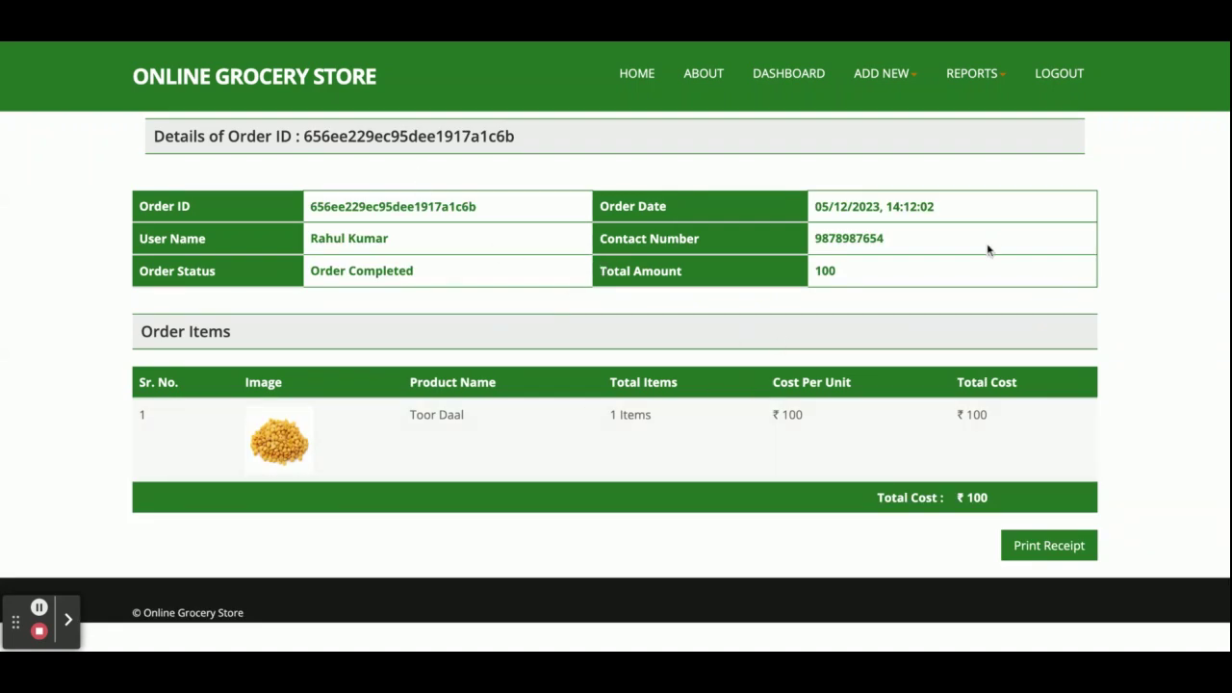
# - Return to the Order Report and view the ₹1100 order of Basmati Rice and Rice Bran Oil
pyautogui.click(972, 73)
pyautogui.click(982, 199)
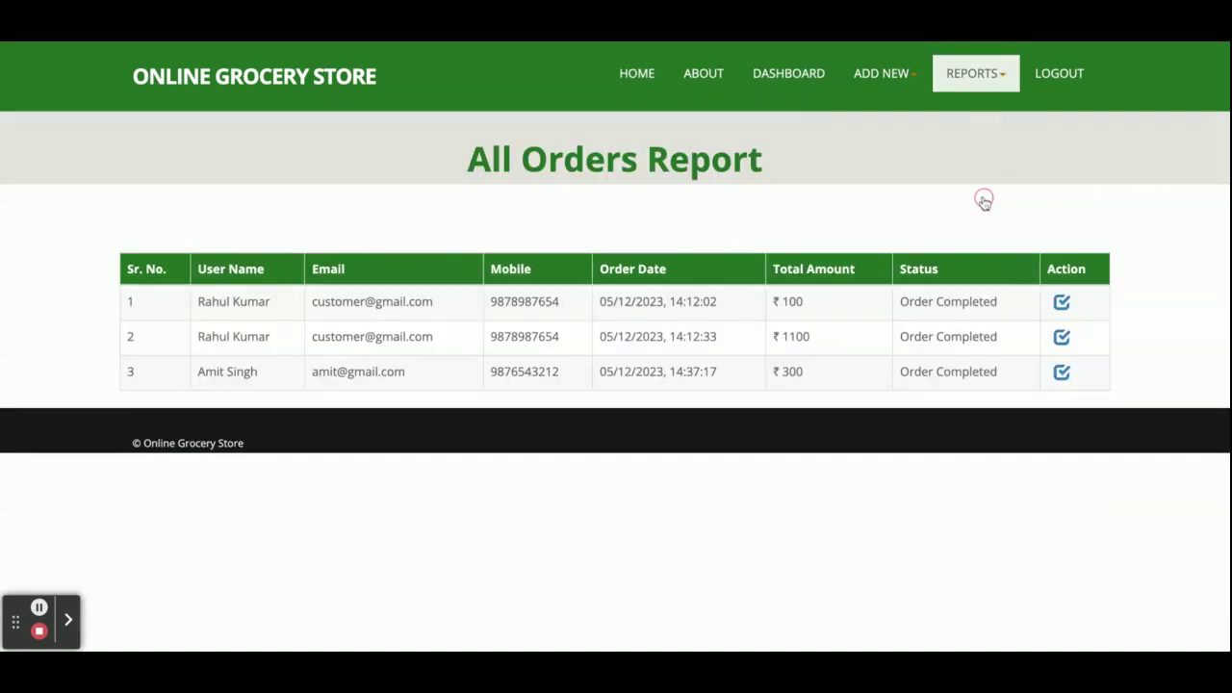
pyautogui.click(1061, 339)
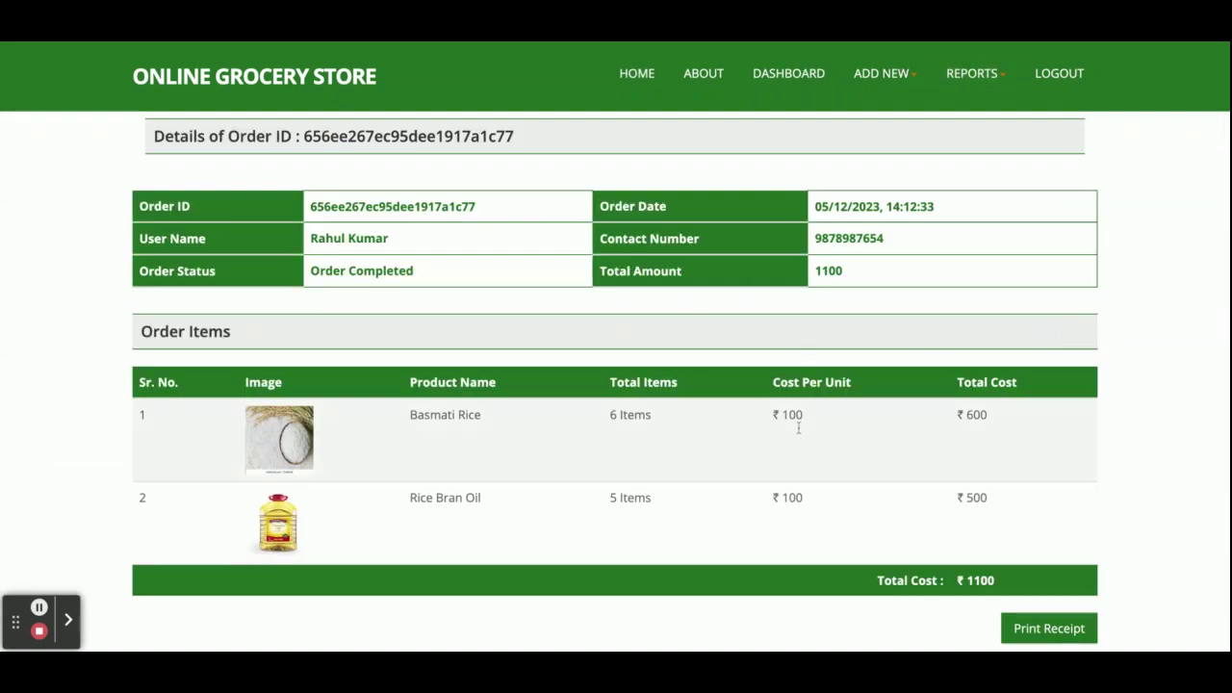
pyautogui.scroll(-1, 798, 428)
pyautogui.scroll(1, 798, 432)
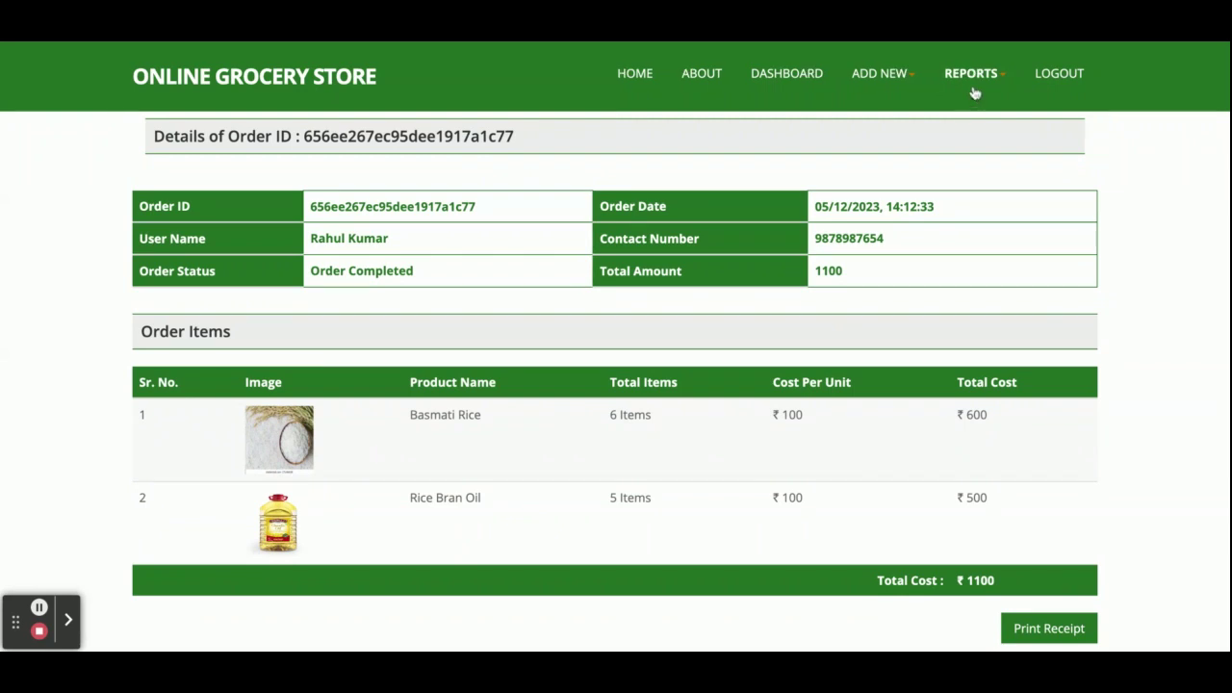
pyautogui.click(973, 77)
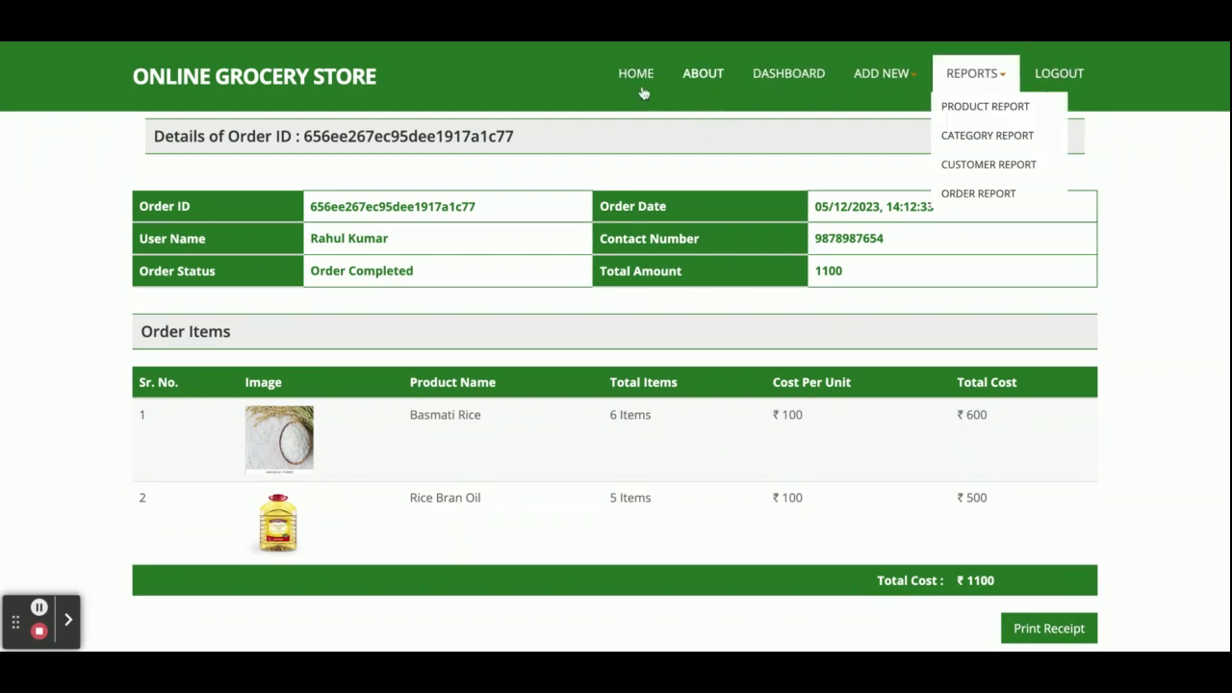
pyautogui.click(932, 46)
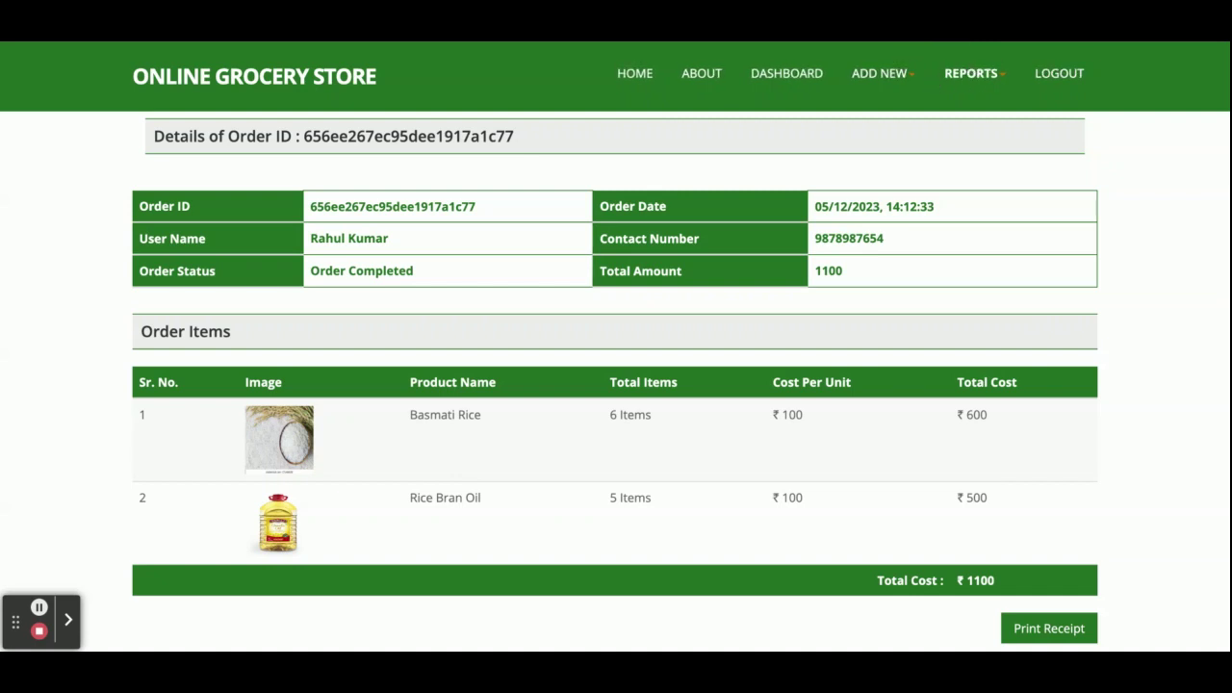
# - Log out of the admin account and sign in with the customer's e-mail and password
pyautogui.click(1059, 79)
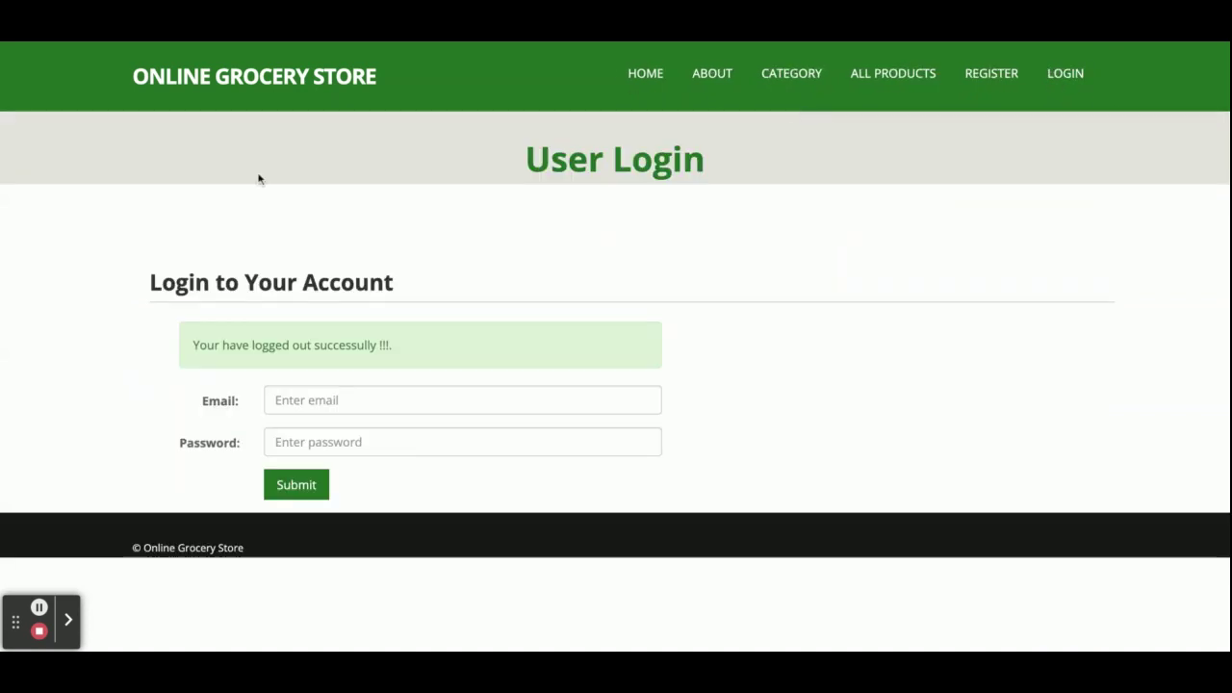
pyautogui.click(338, 404)
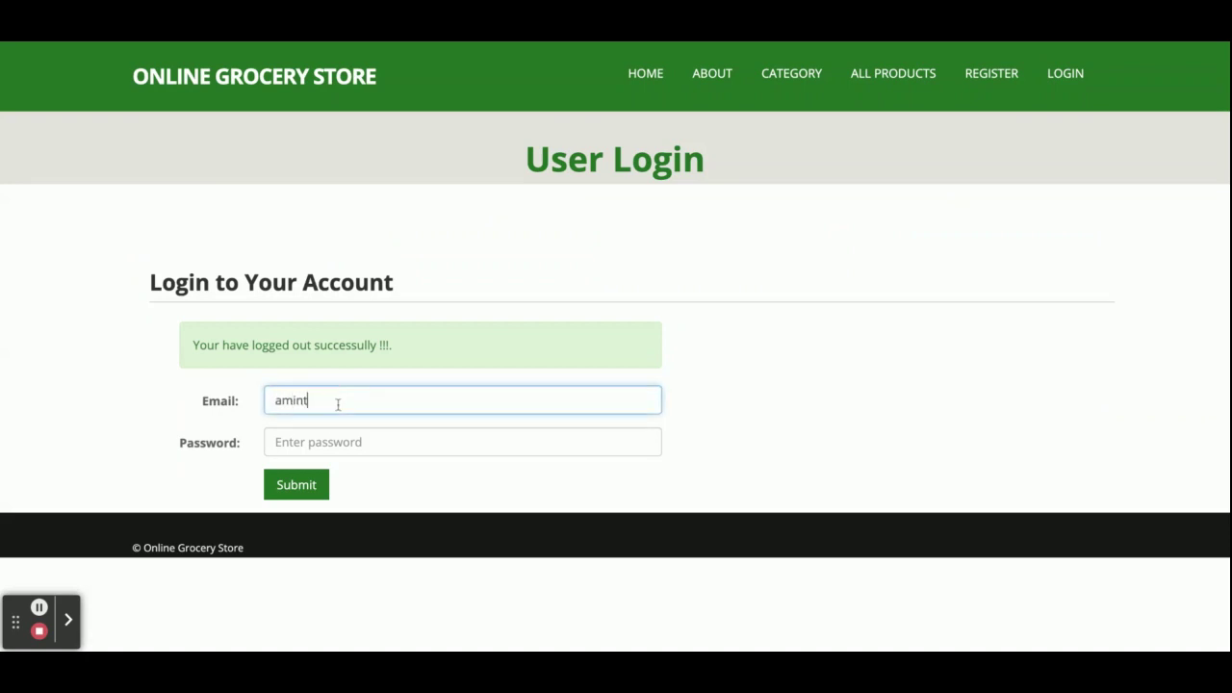
pyautogui.click(462, 442)
pyautogui.write('12')
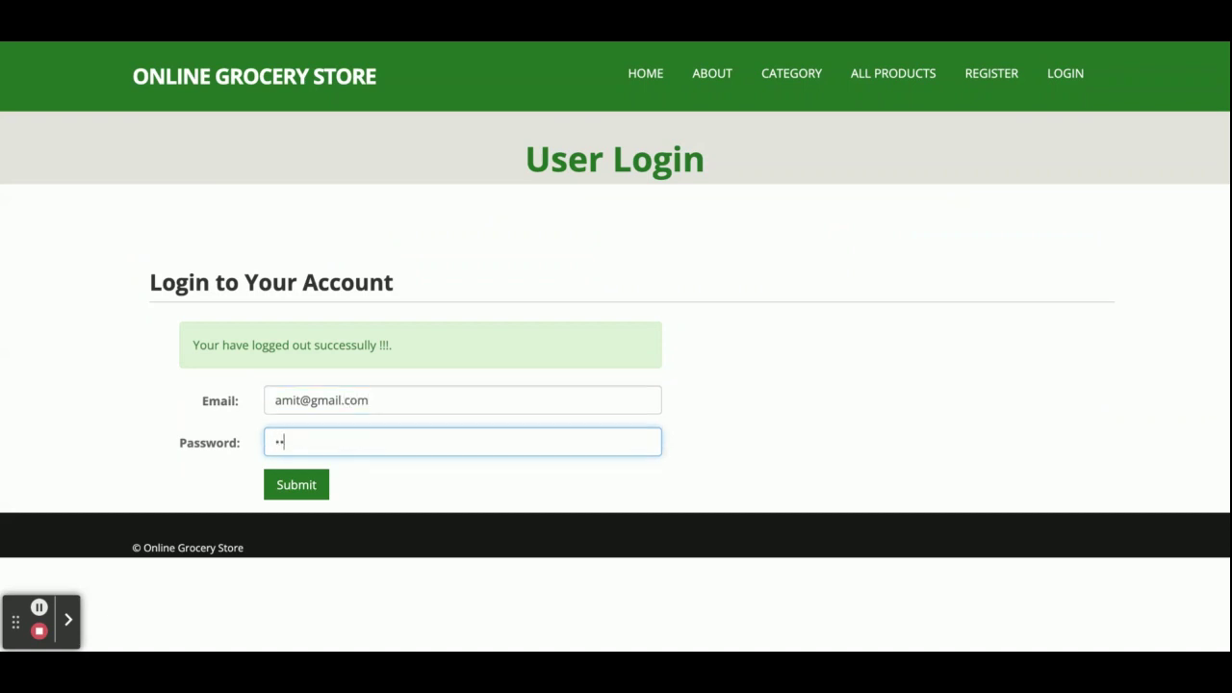
pyautogui.click(292, 489)
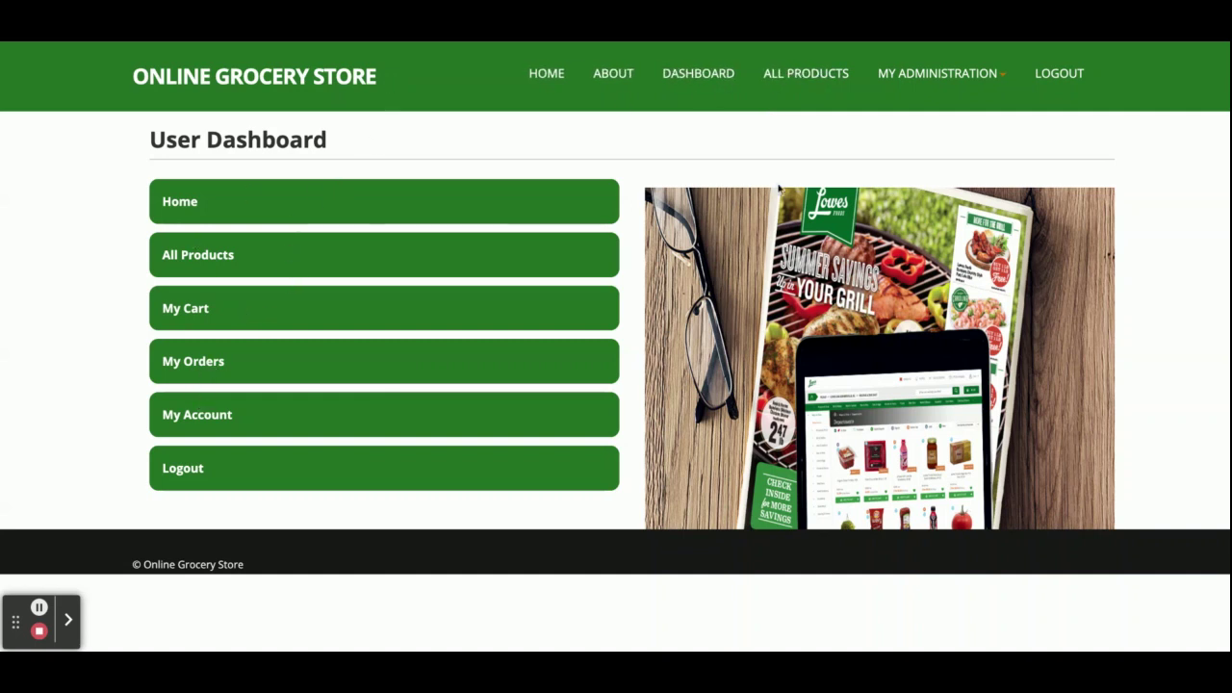
# - View the empty cart, then the My Orders list and the ₹300 order's details
pyautogui.click(960, 83)
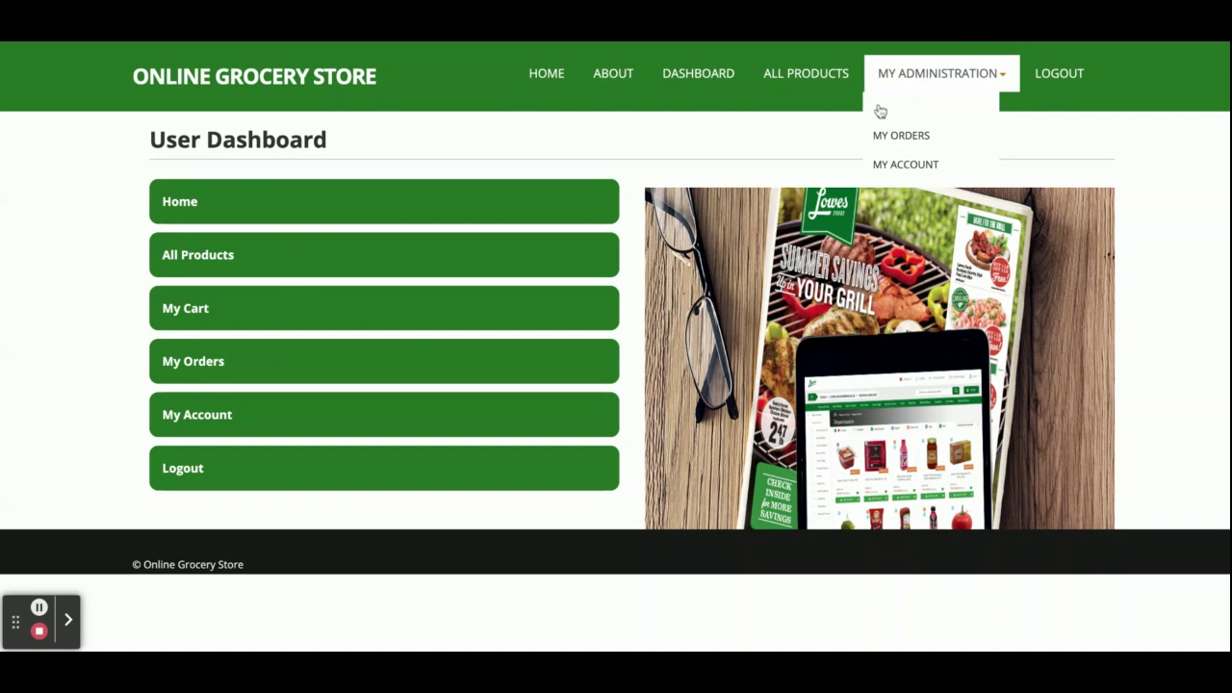
pyautogui.click(878, 108)
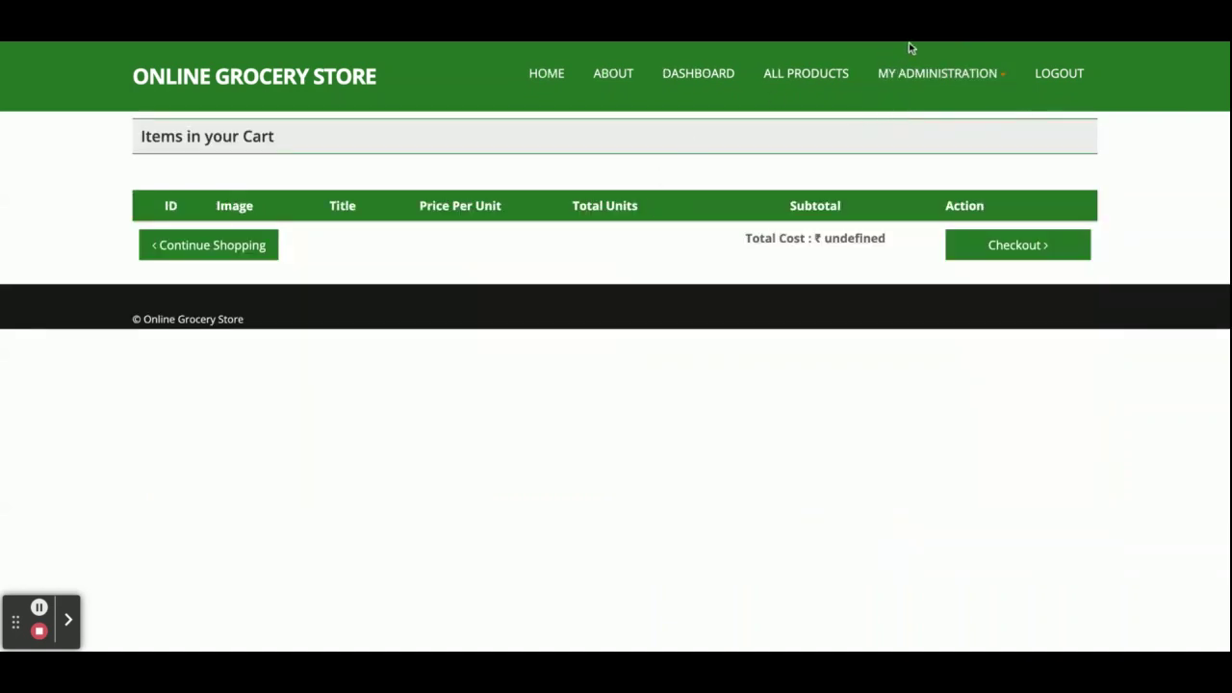
pyautogui.click(953, 83)
pyautogui.click(936, 138)
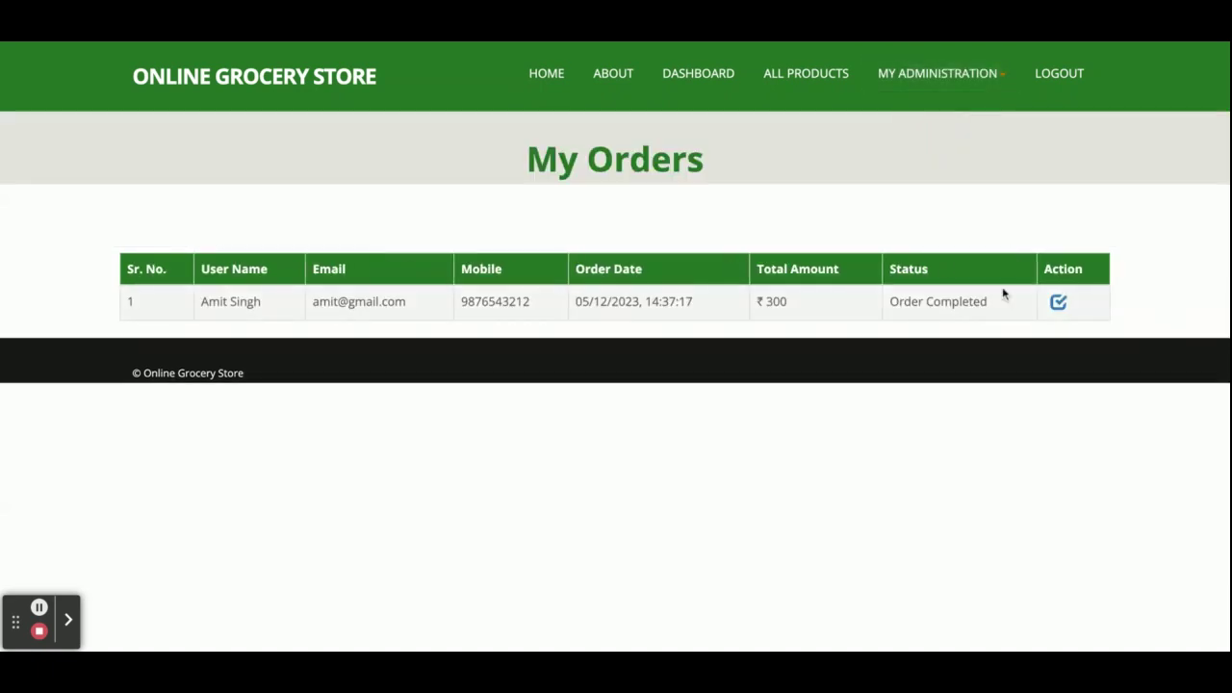
pyautogui.click(1058, 303)
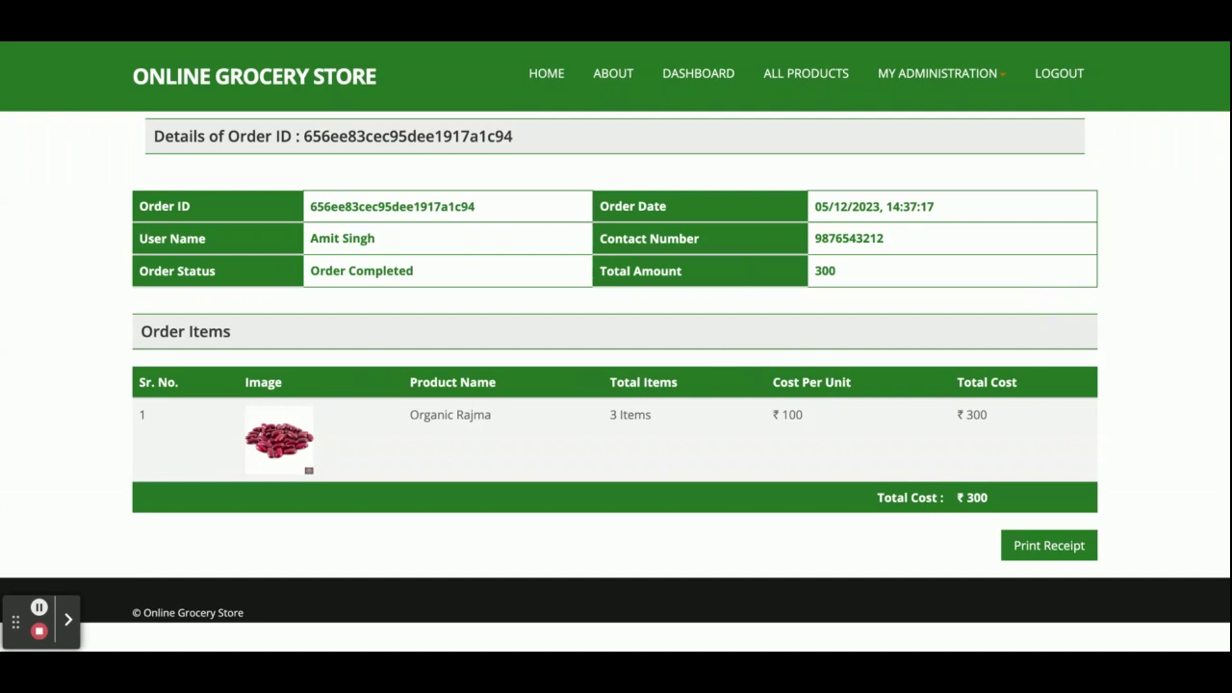
# - Review the My Account registration details, then go to All Products
pyautogui.click(938, 69)
pyautogui.click(924, 165)
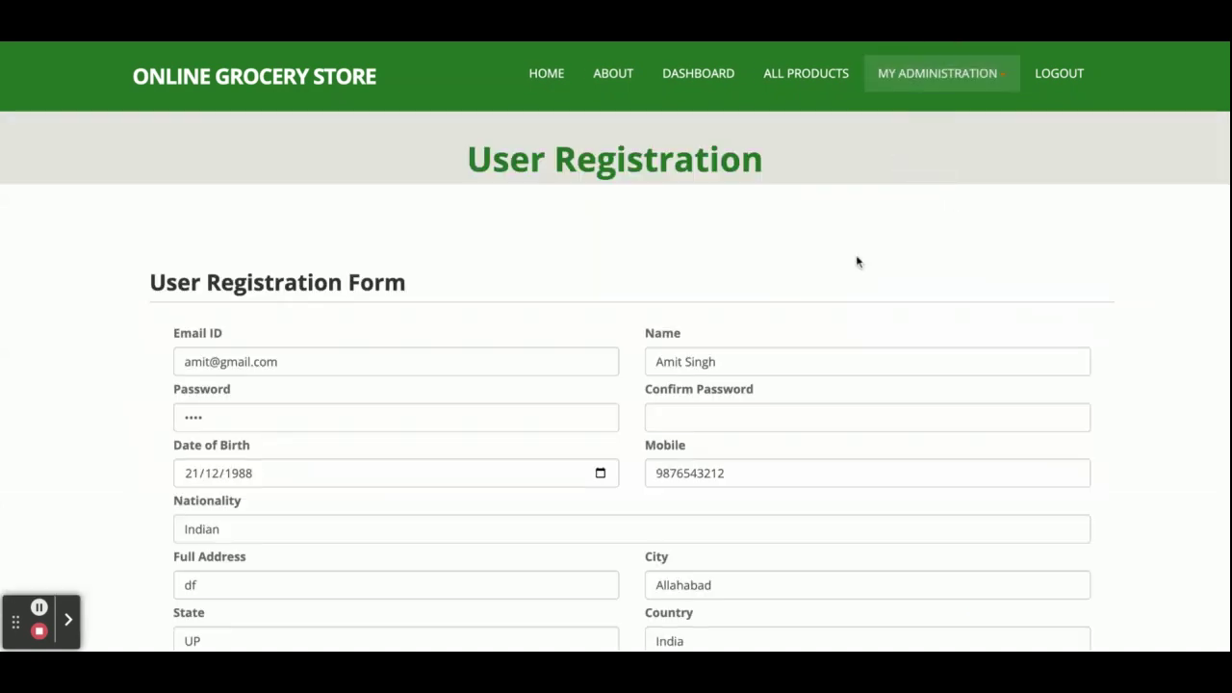
pyautogui.scroll(-3, 724, 331)
pyautogui.scroll(3, 724, 331)
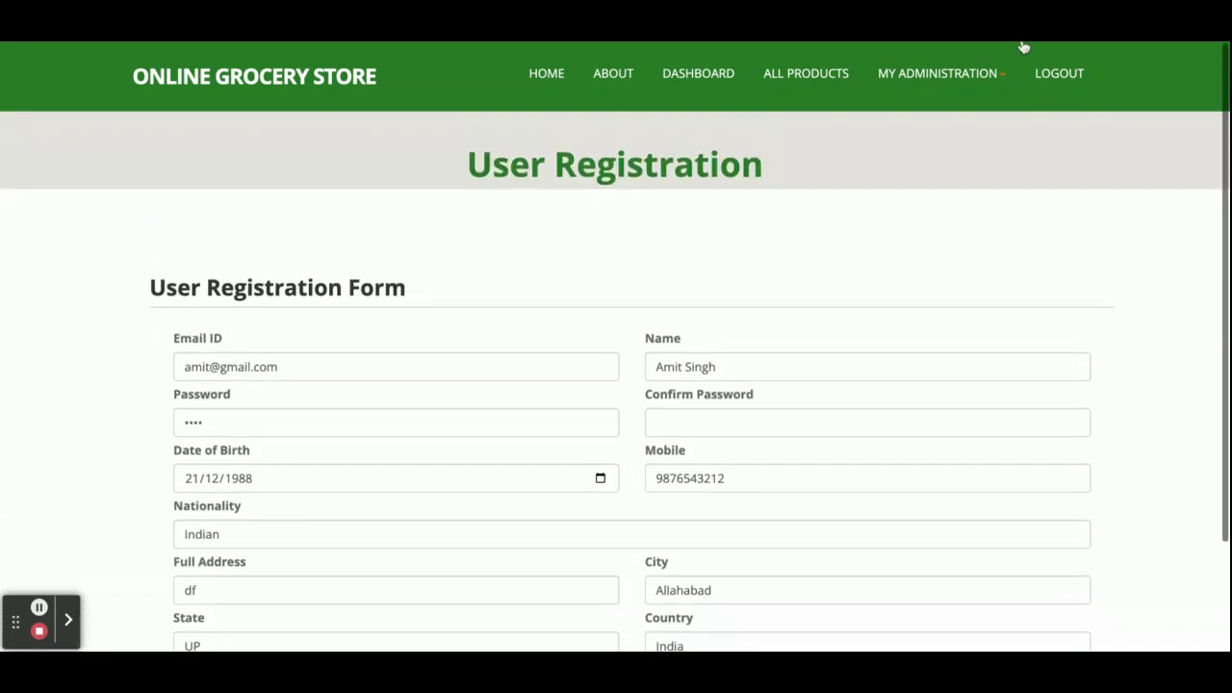
pyautogui.click(806, 74)
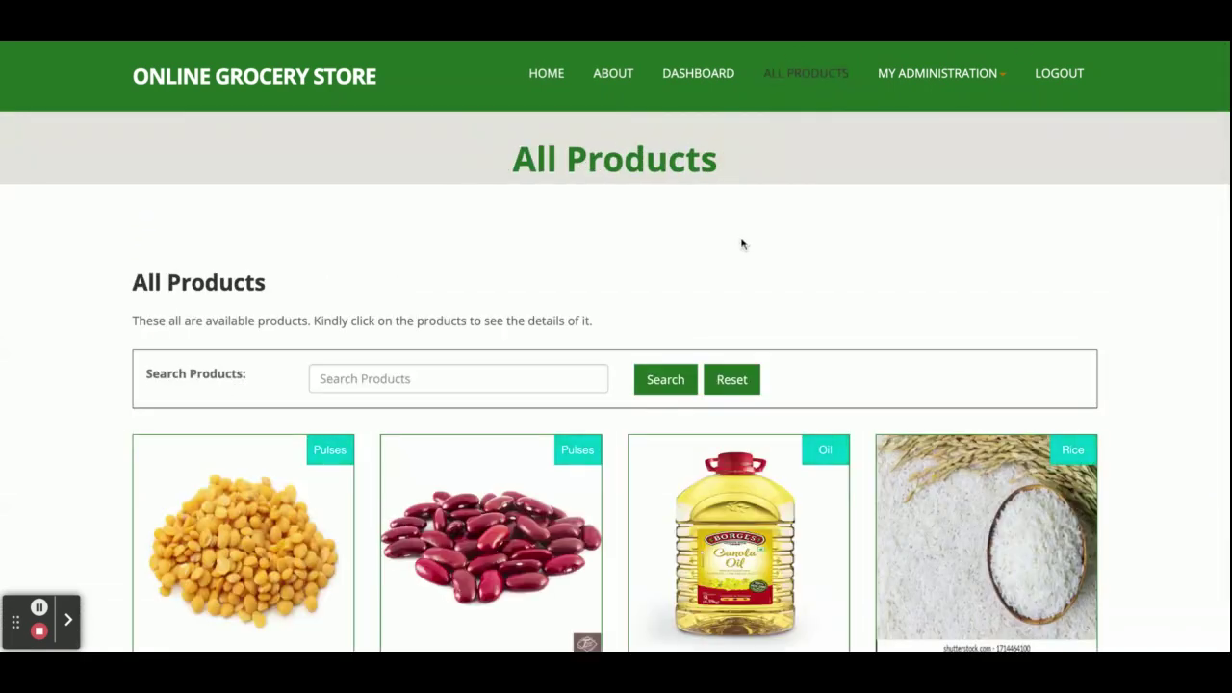
# - Add 5 Toor Daal to the cart from its Quick View
pyautogui.scroll(-3, 398, 420)
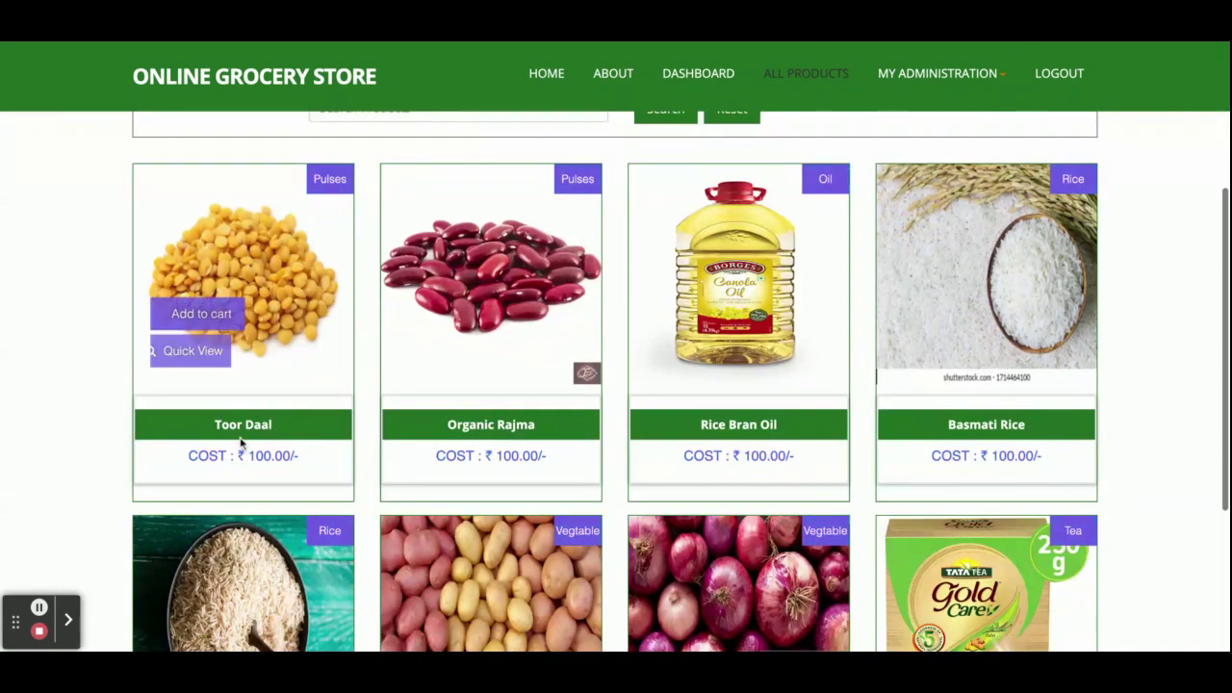
pyautogui.click(197, 351)
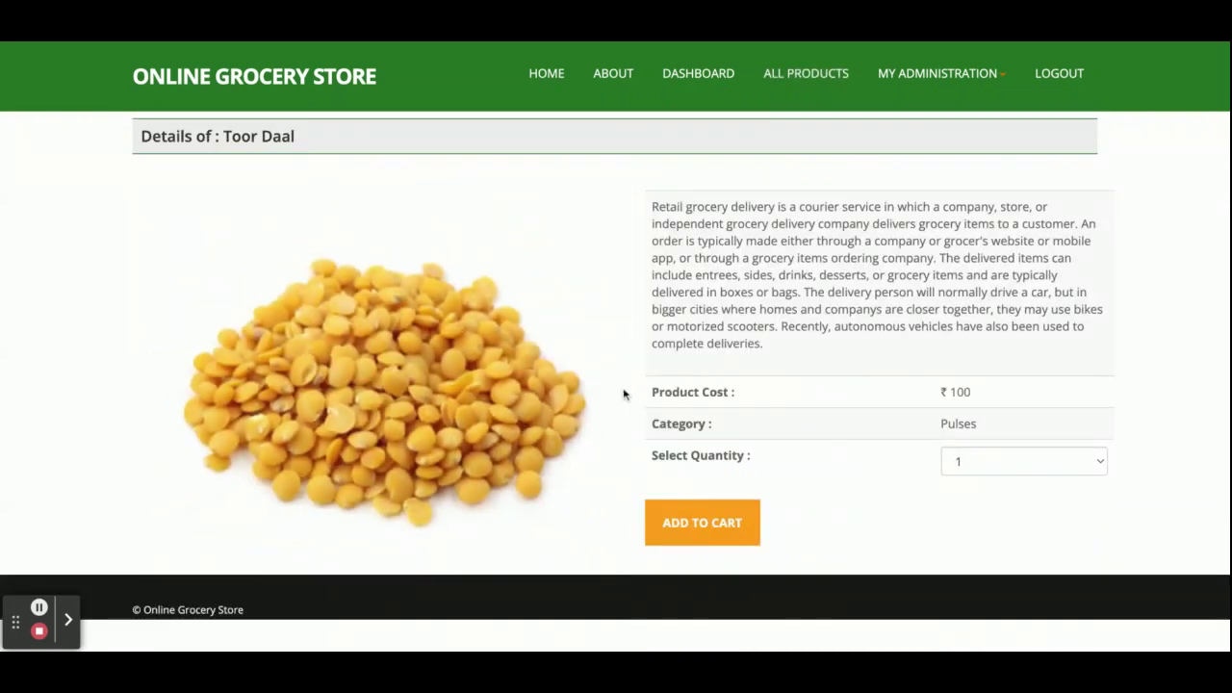
pyautogui.click(1008, 453)
pyautogui.press('5')
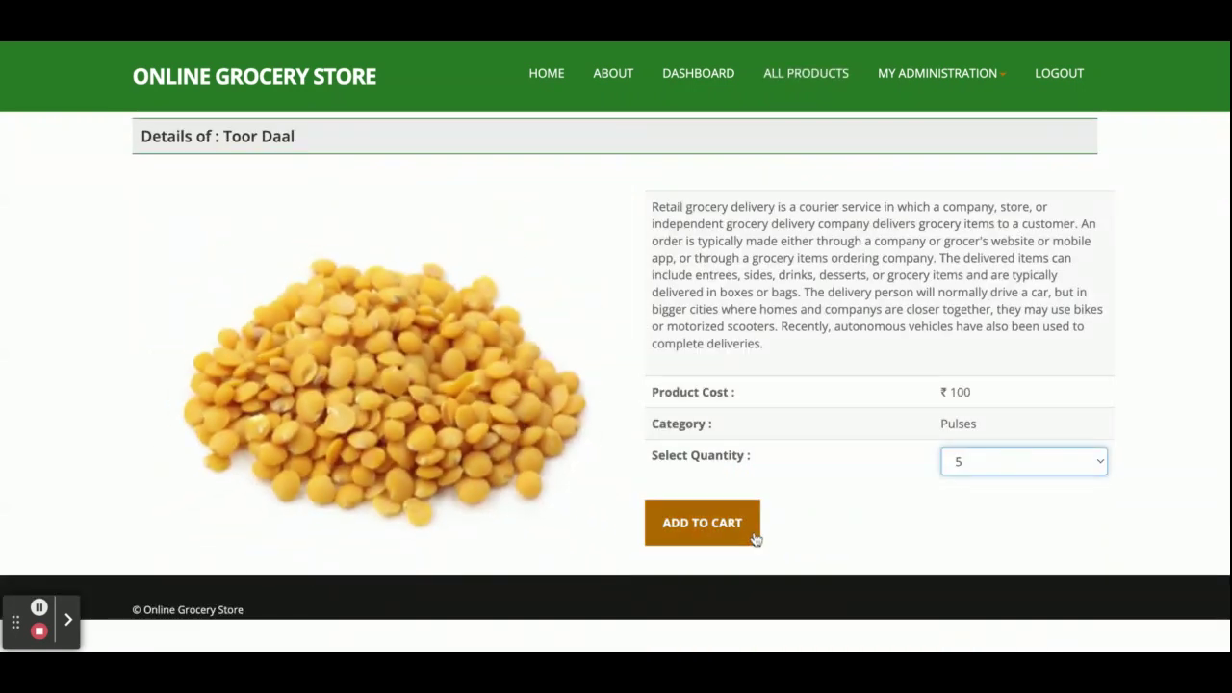
pyautogui.click(702, 522)
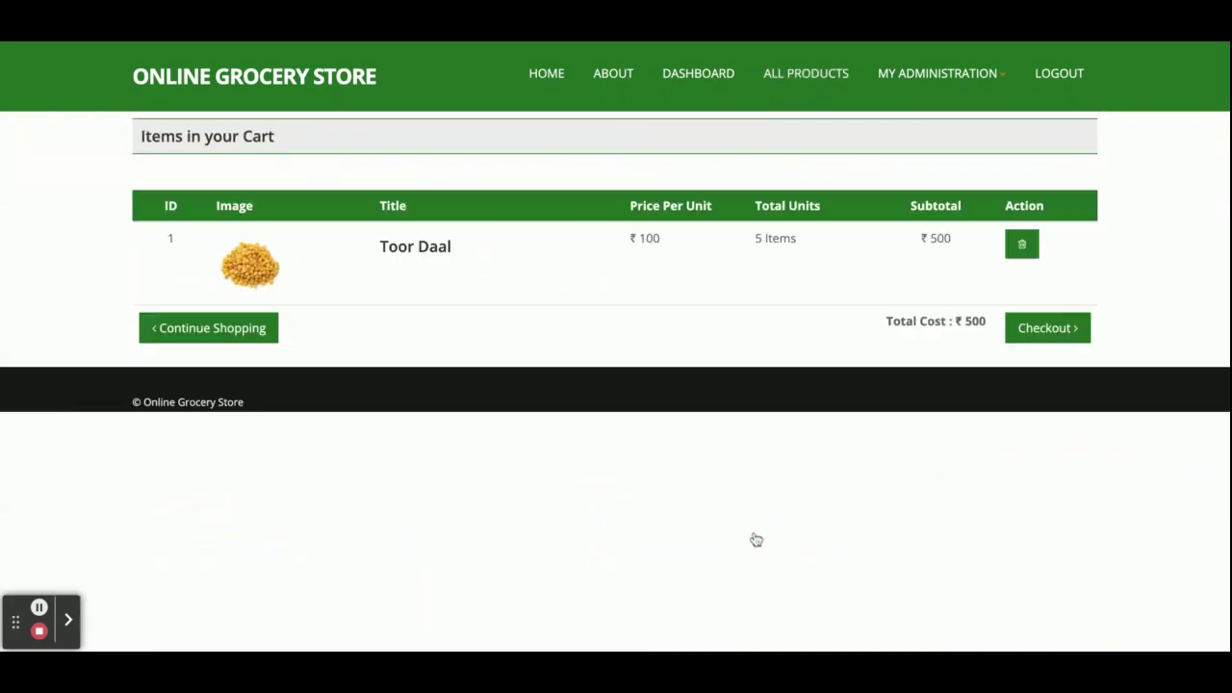
# - Add one Rice Bran Oil and one Basmati Rice to the cart
pyautogui.click(204, 335)
pyautogui.scroll(-4, 768, 250)
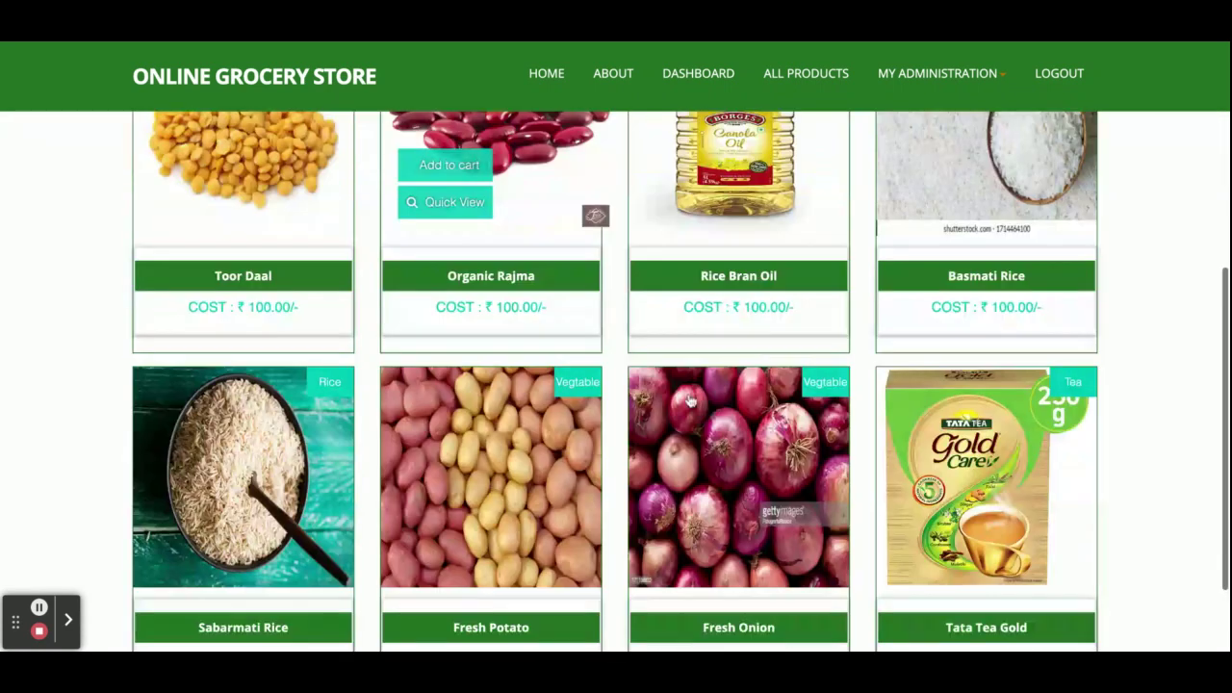
pyautogui.click(694, 202)
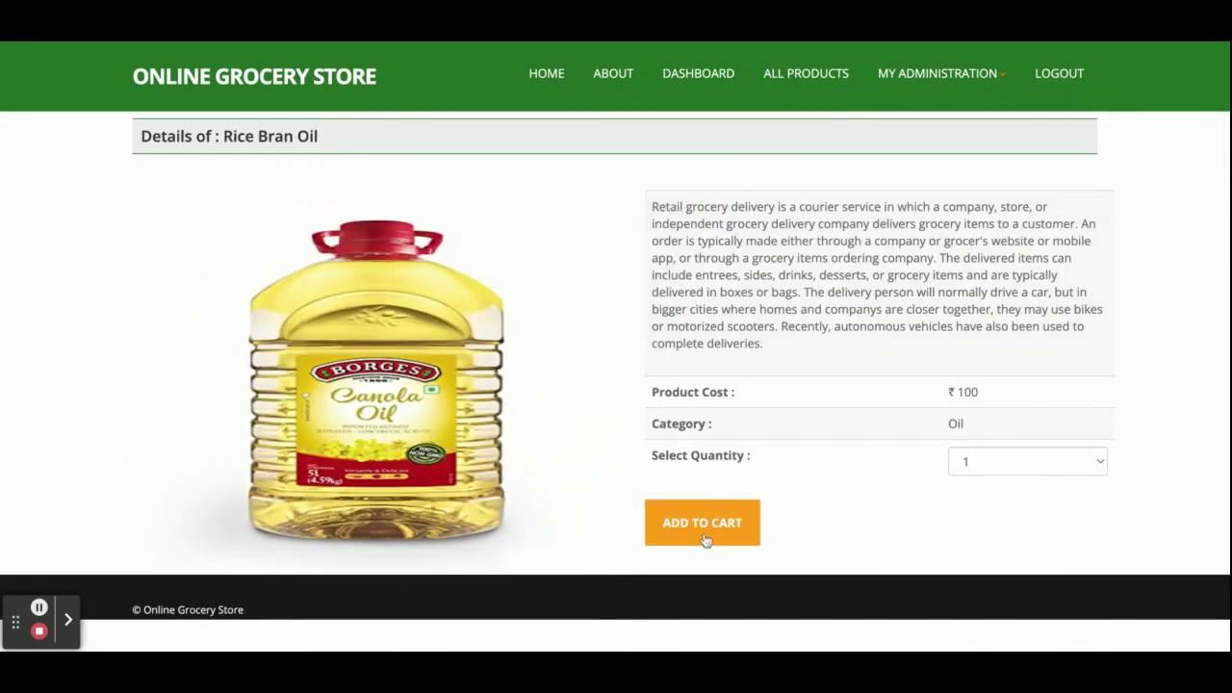
pyautogui.click(706, 529)
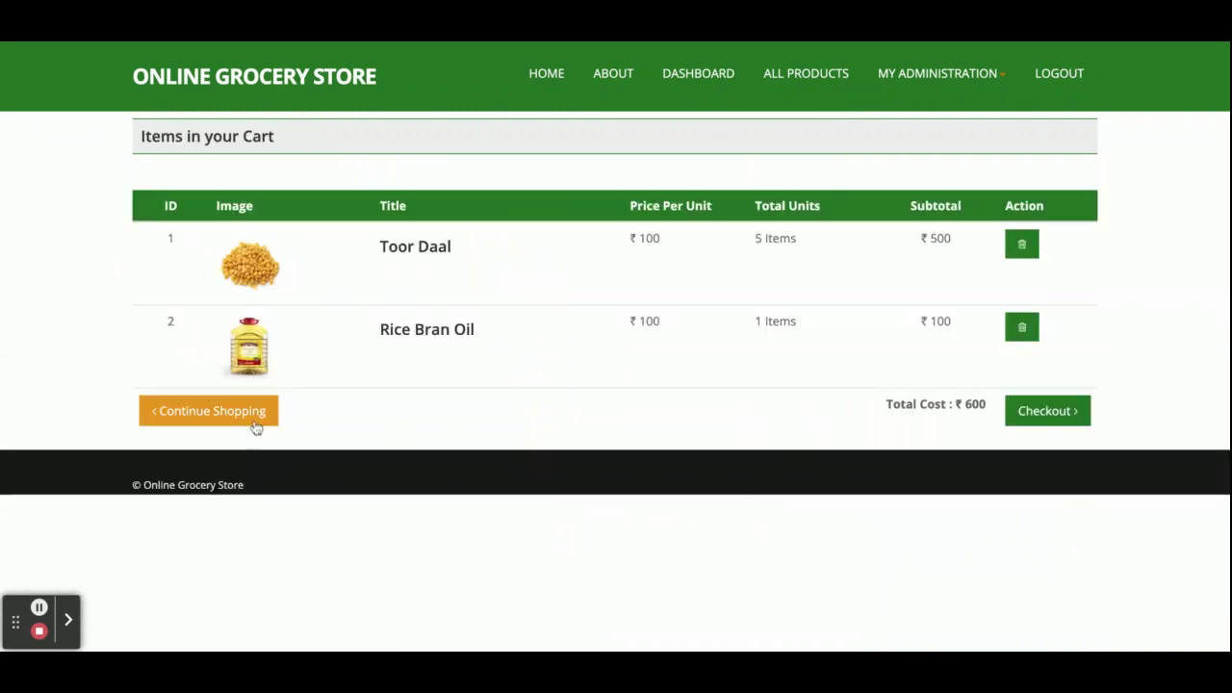
pyautogui.click(234, 416)
pyautogui.moveTo(948, 616)
pyautogui.scroll(-2, 948, 578)
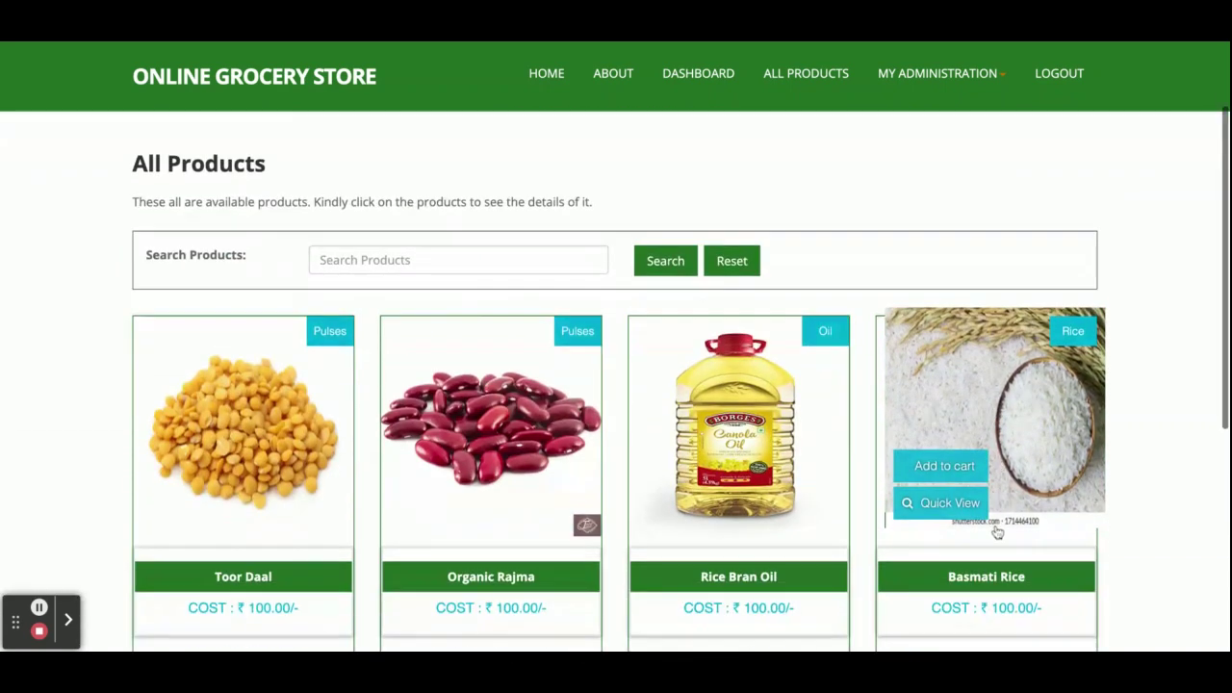
pyautogui.click(948, 500)
pyautogui.click(720, 537)
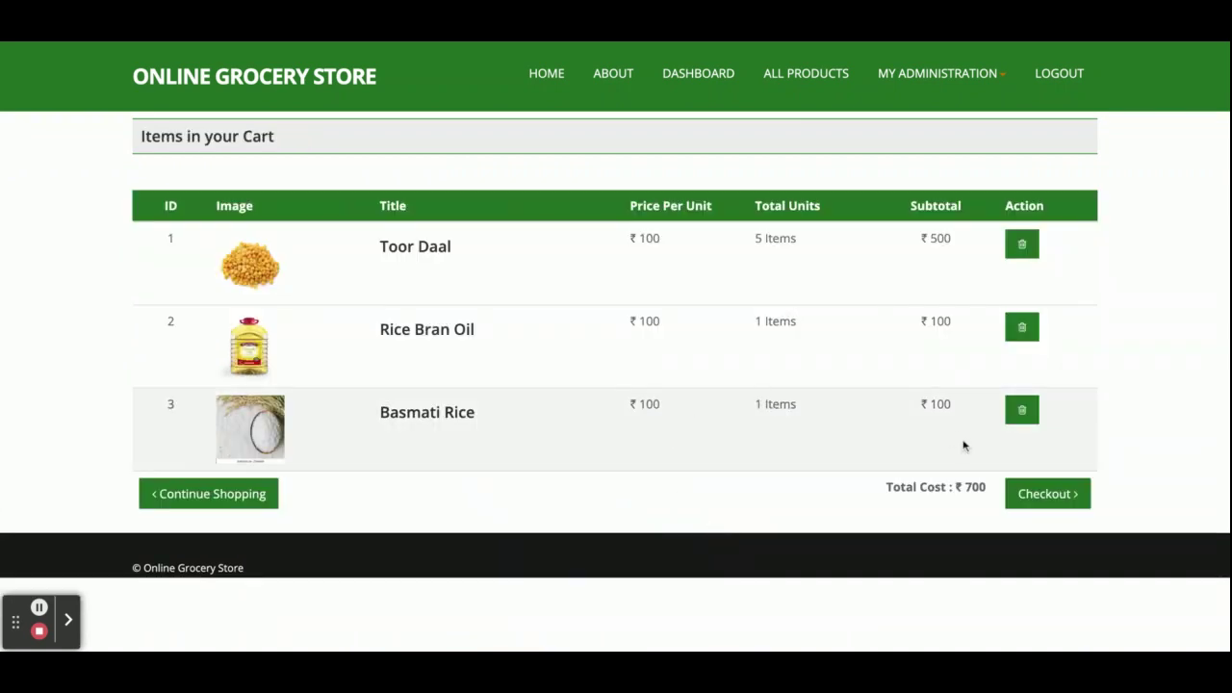
# - Delete Rice Bran Oil from the cart, dropping the total from ₹700 to ₹600
pyautogui.doubleClick(975, 488)
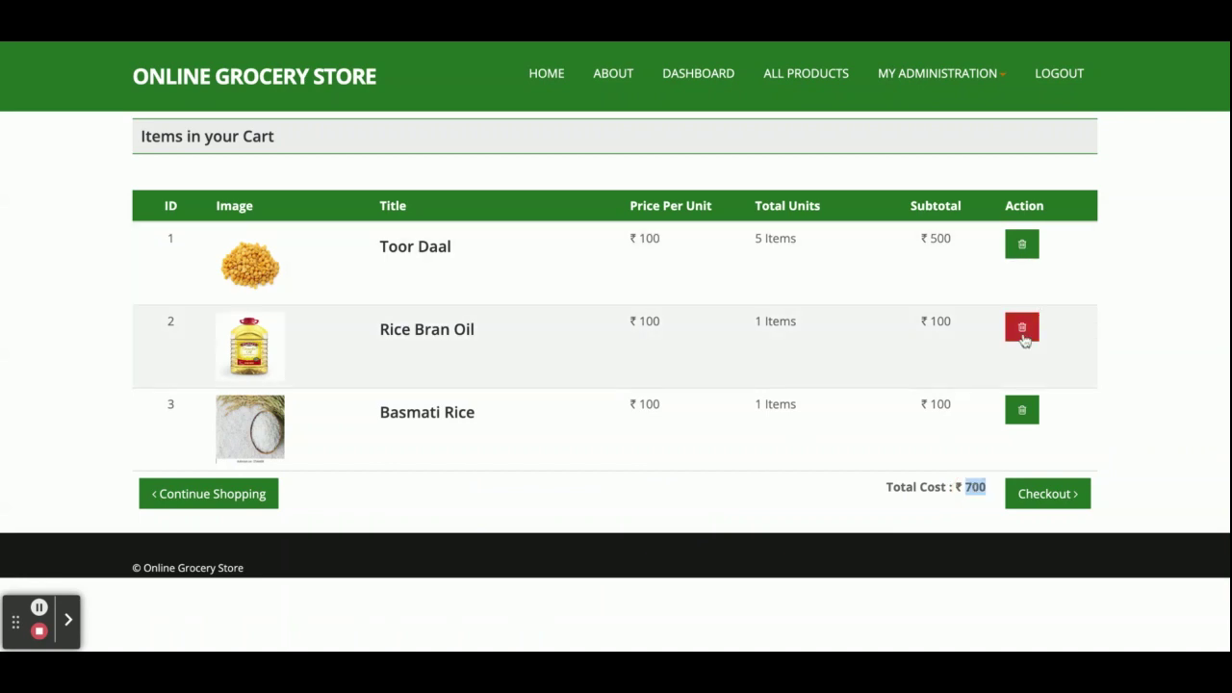
pyautogui.click(1024, 337)
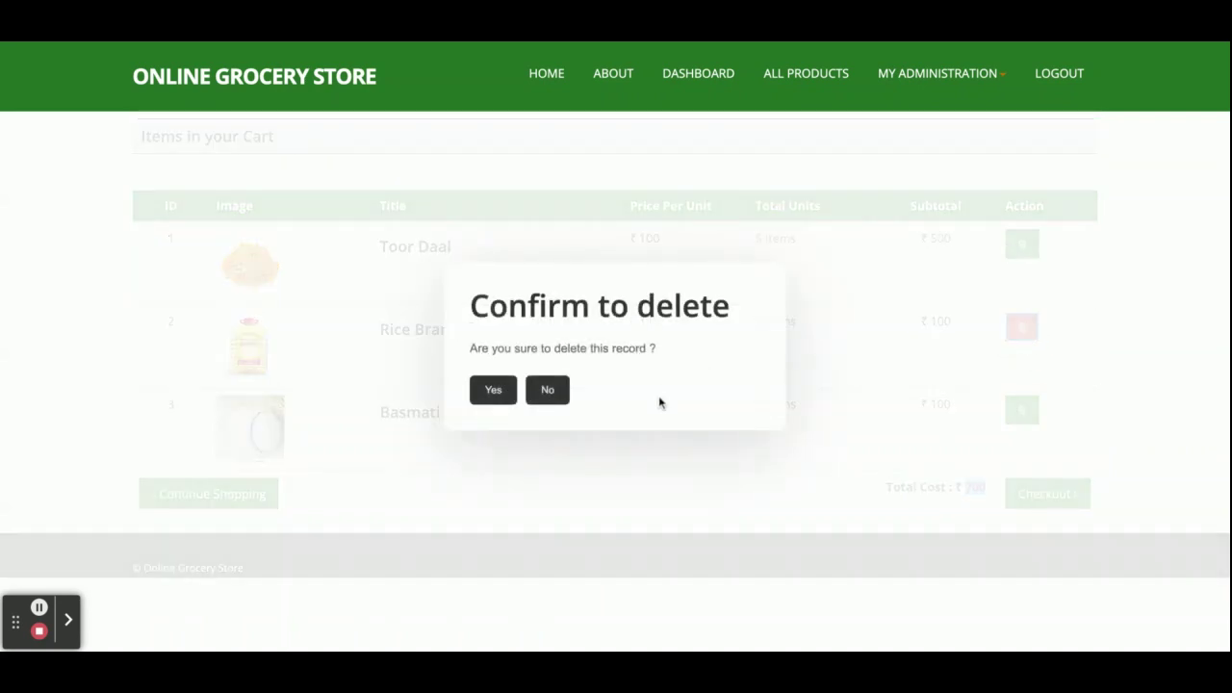
pyautogui.click(493, 390)
pyautogui.click(980, 469)
pyautogui.doubleClick(981, 469)
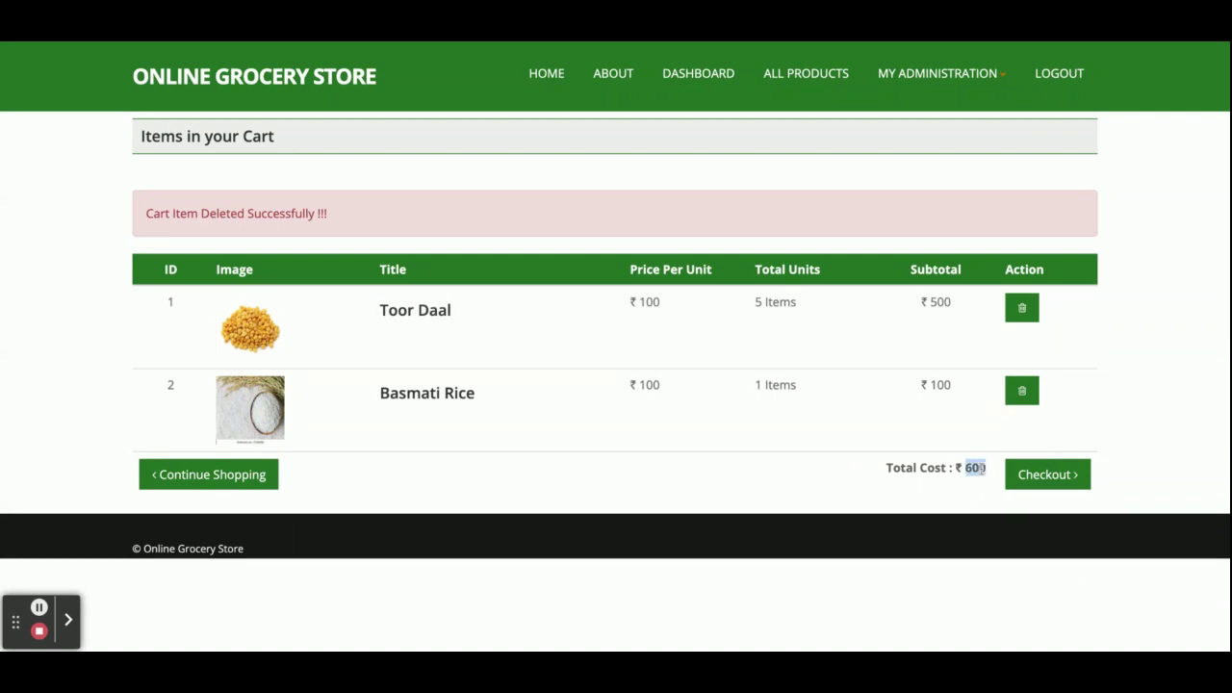
# - Check out and pay with a Visa Card expiring April 2022, entering card number and name
pyautogui.click(1067, 480)
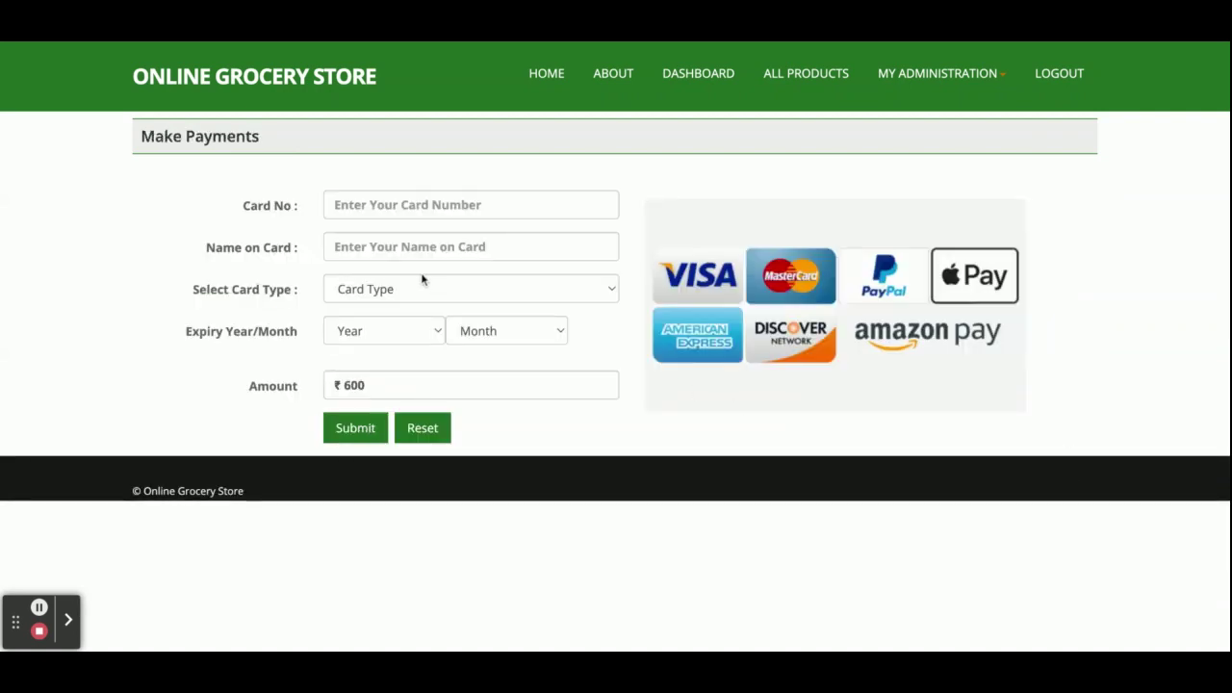
pyautogui.click(375, 204)
pyautogui.write('34534534')
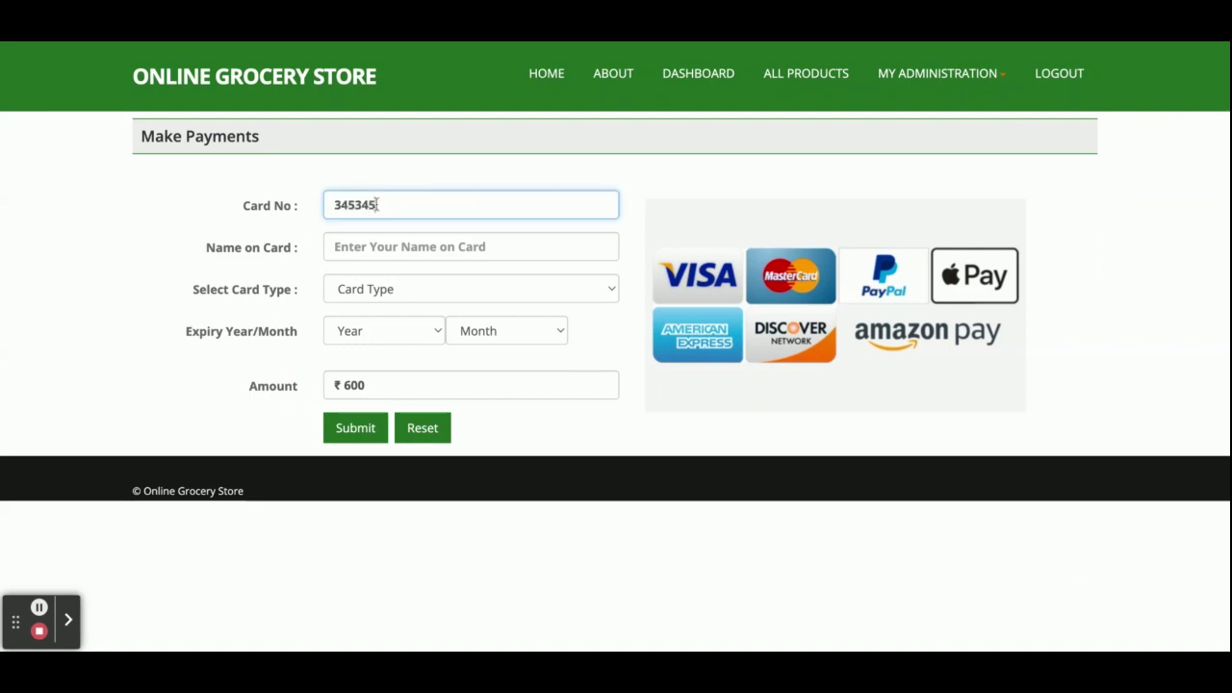
pyautogui.click(359, 248)
pyautogui.write('asdfsdf')
pyautogui.click(358, 289)
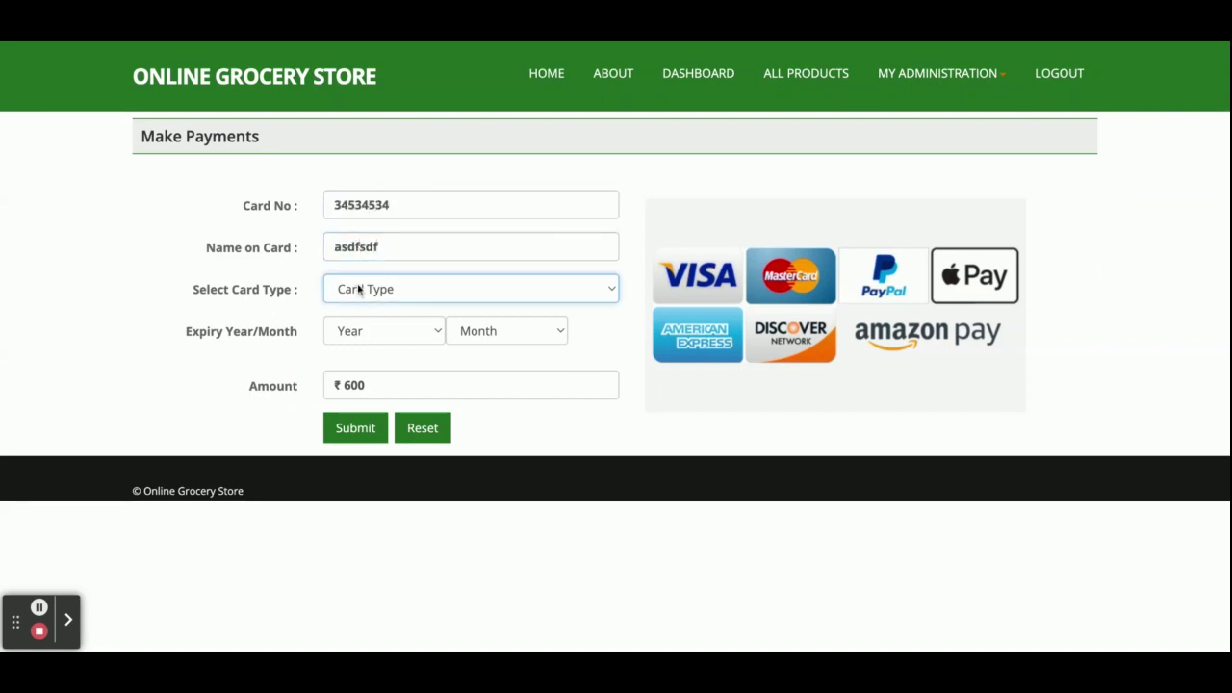
pyautogui.click(405, 332)
pyautogui.click(399, 352)
pyautogui.click(507, 331)
pyautogui.click(506, 399)
pyautogui.click(358, 433)
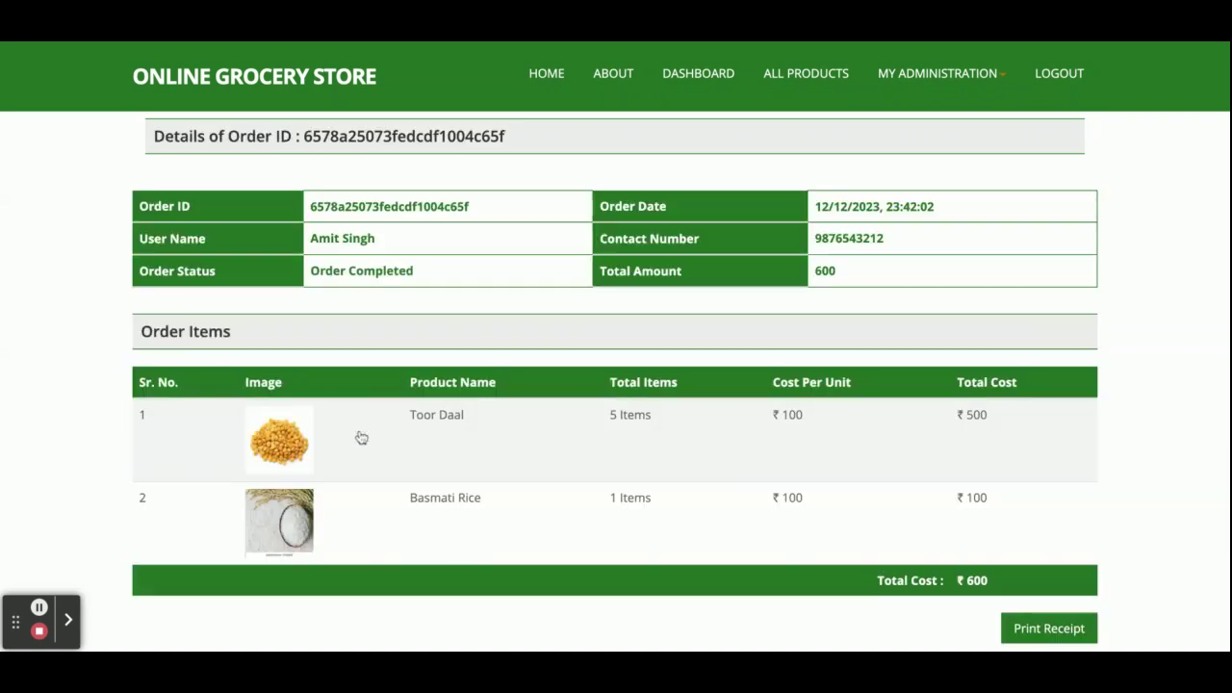
# - Note the new order ID, then open the My Orders list
pyautogui.doubleClick(415, 206)
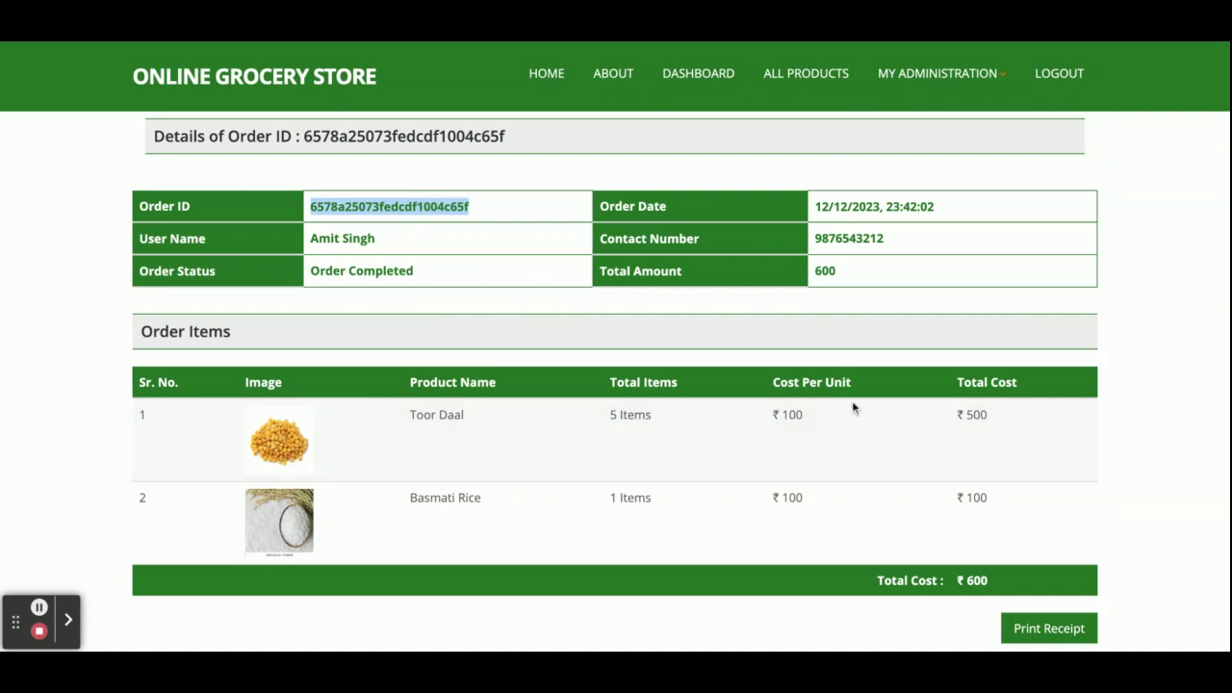
pyautogui.click(579, 322)
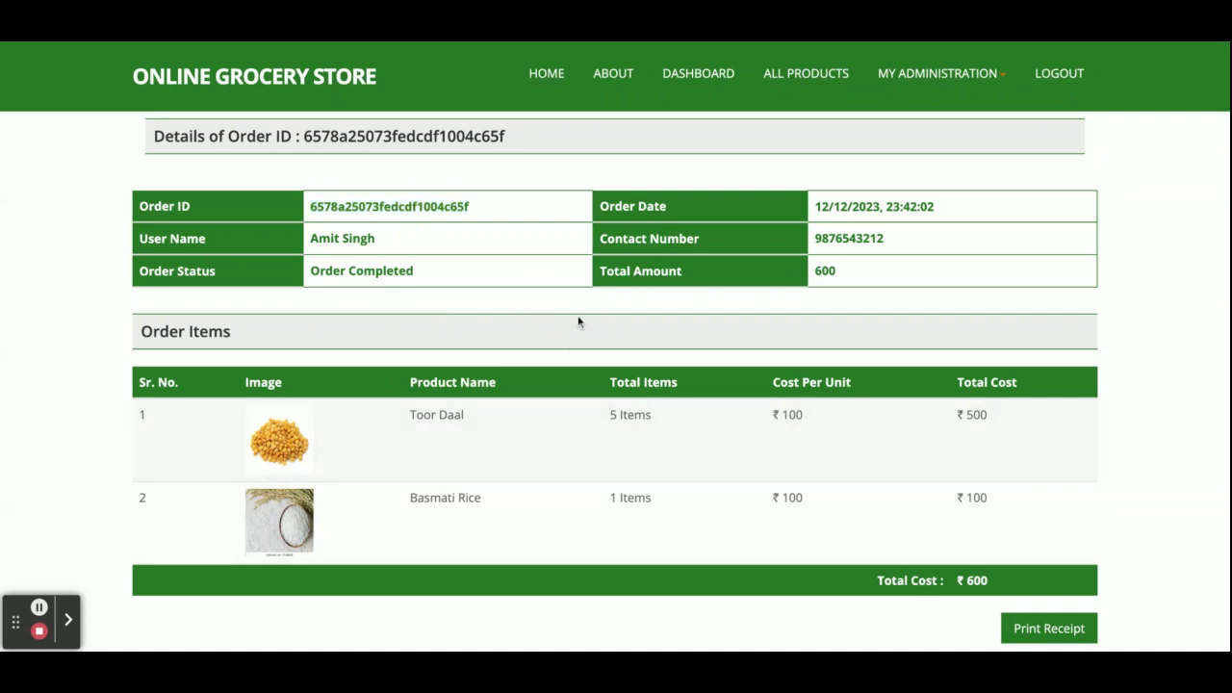
pyautogui.click(967, 77)
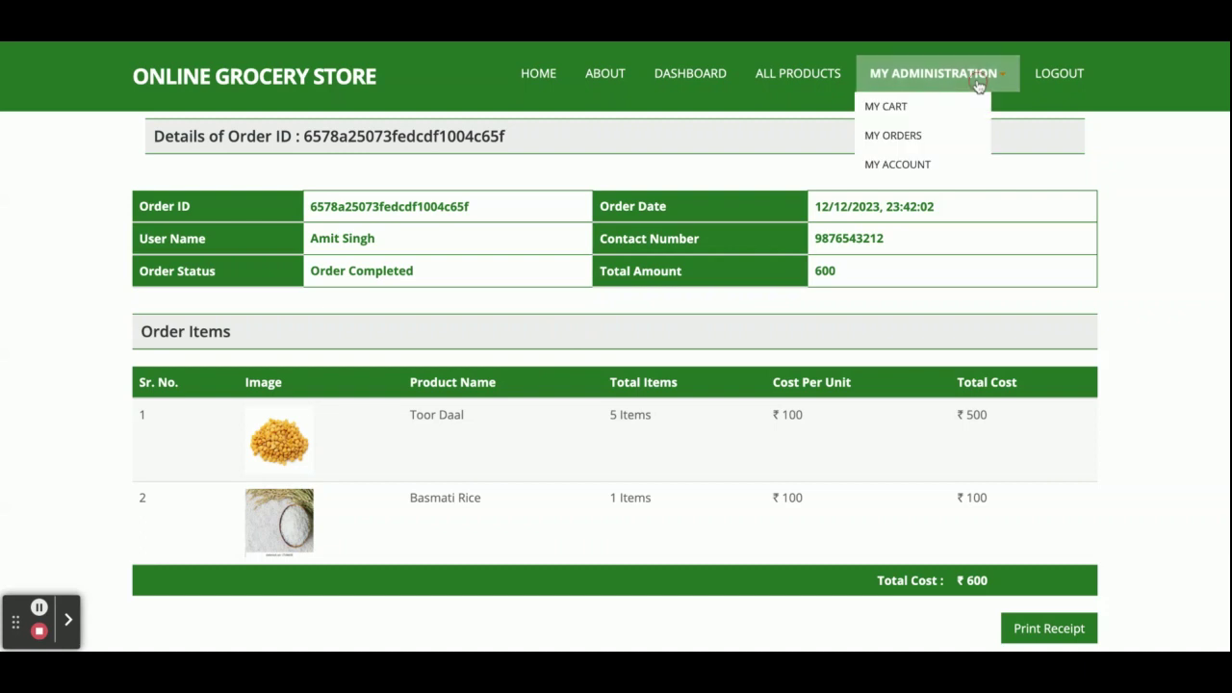
pyautogui.click(920, 136)
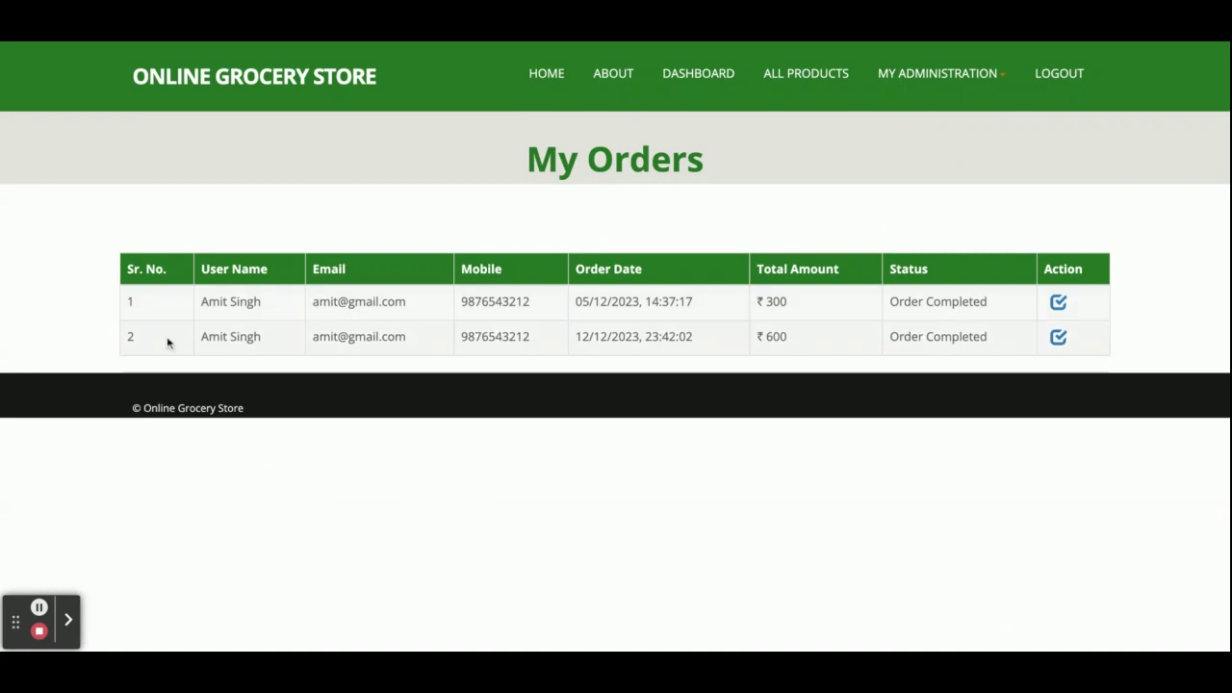
# - View order 2's ₹600 details, log out, and return home via All Products
pyautogui.click(1059, 338)
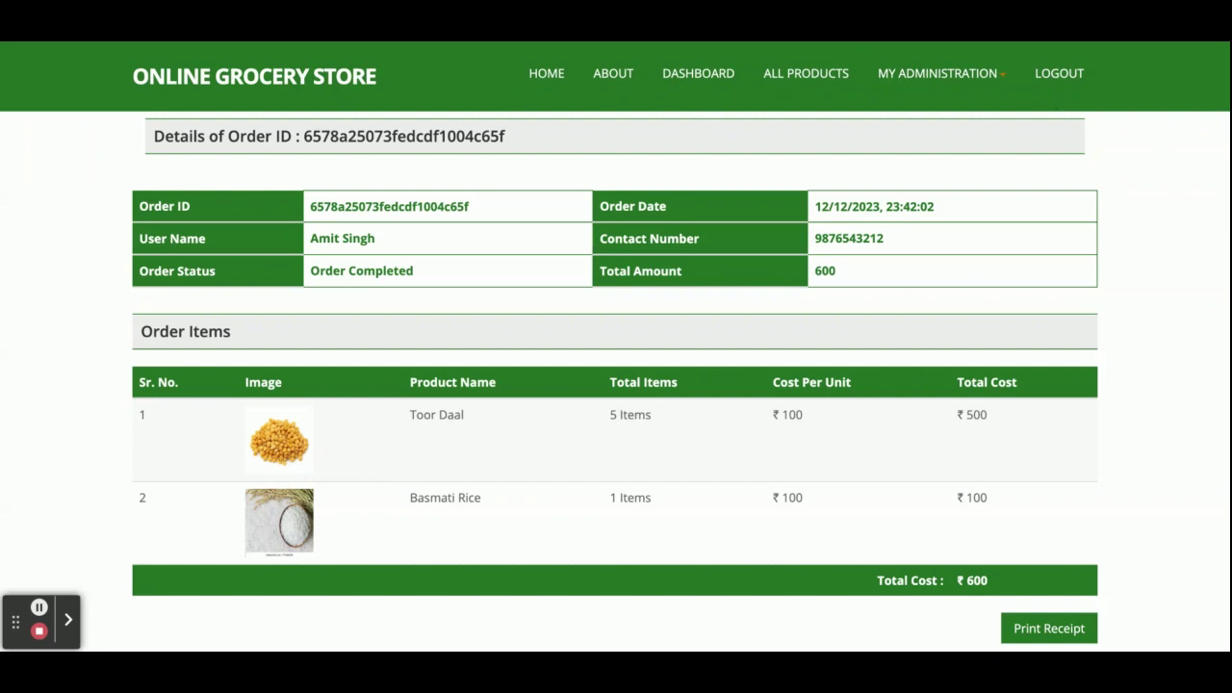
pyautogui.click(1055, 77)
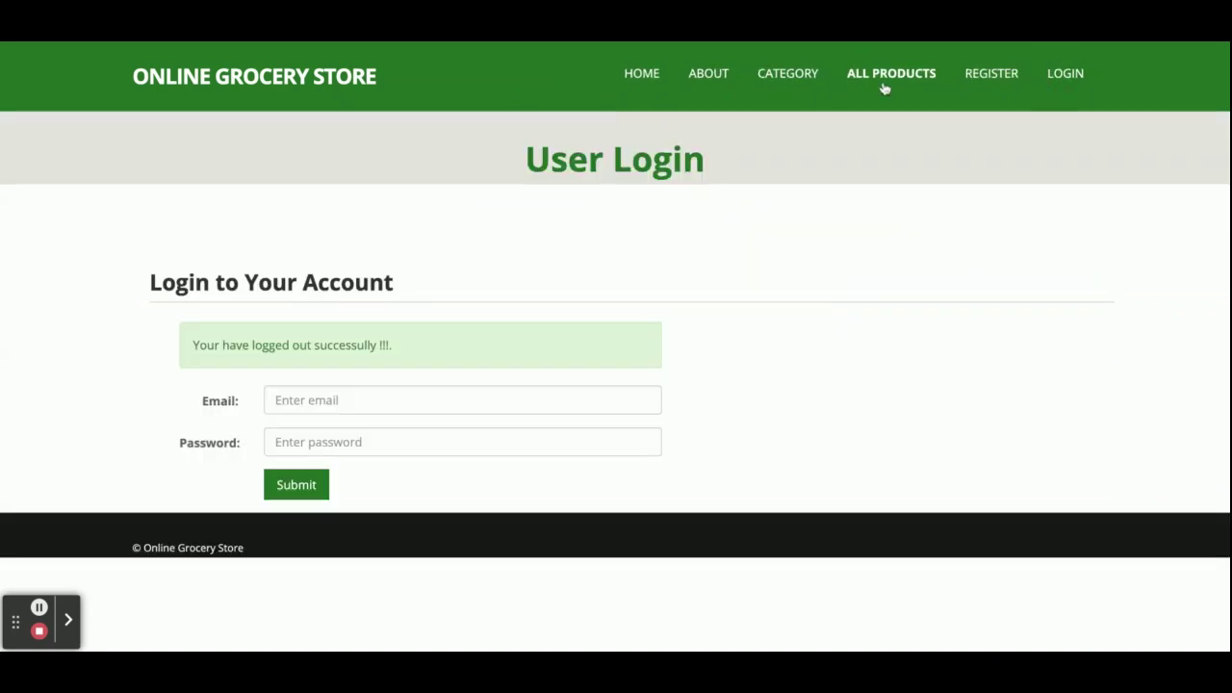
pyautogui.click(884, 82)
pyautogui.click(645, 79)
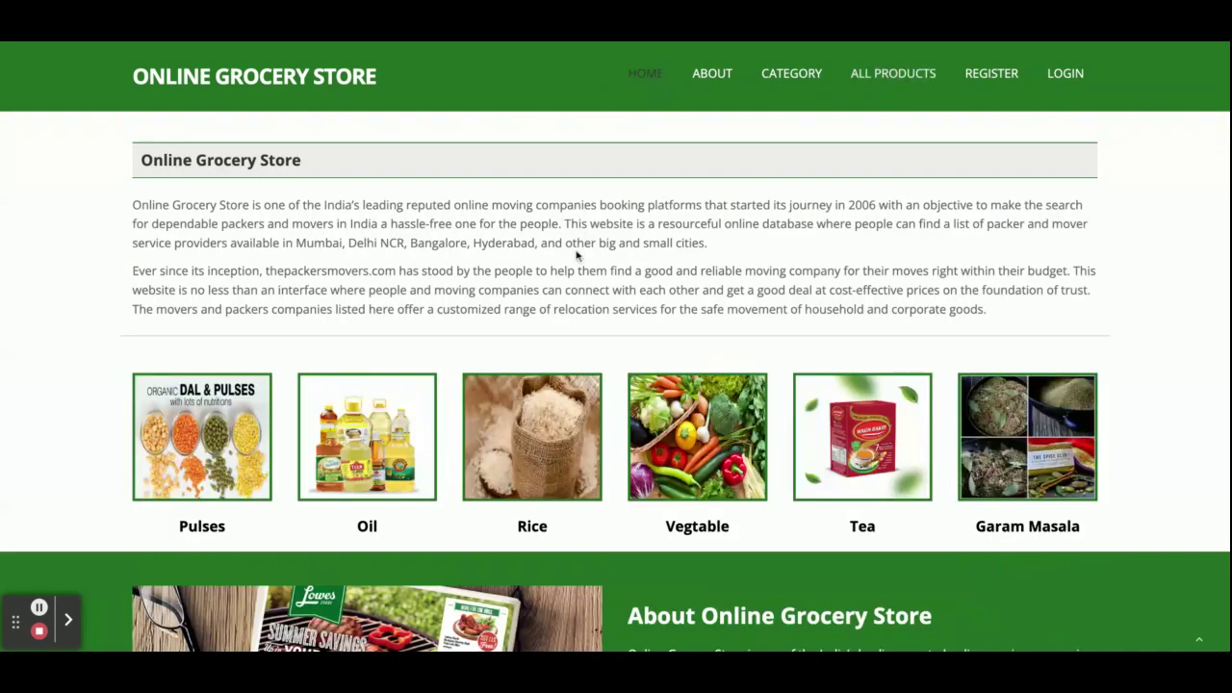